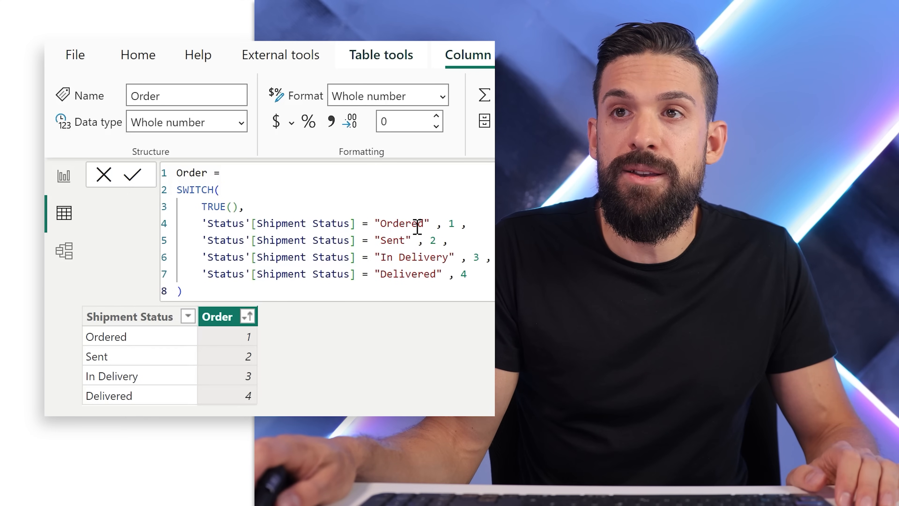
Review the status values in the Order column's SWITCH formula and the Status and Shipment Data tables in the model
double_click(392, 241)
left_click_drag(381, 257, 443, 257)
left_click(400, 278)
double_click(400, 274)
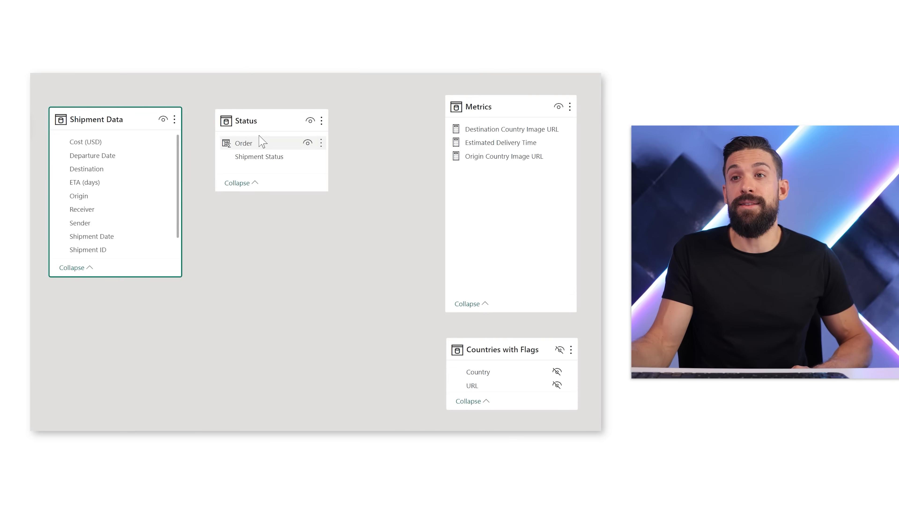
left_click(259, 123)
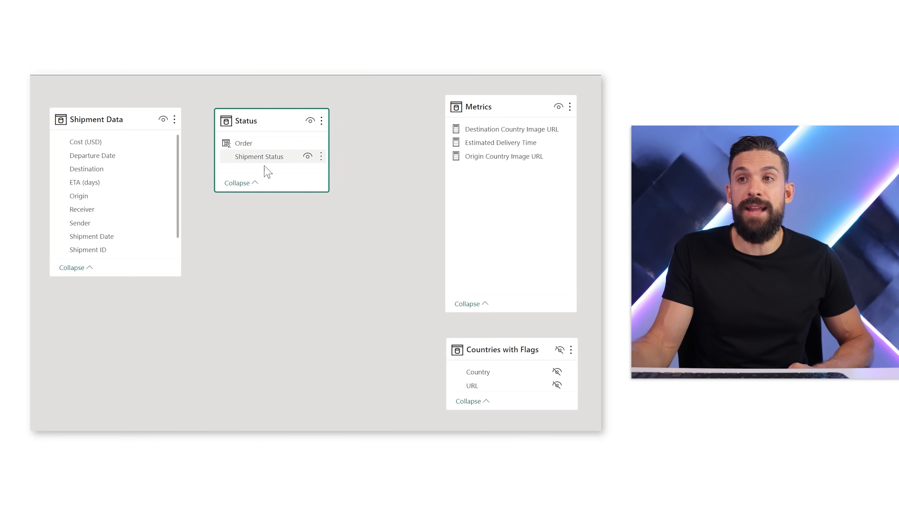
left_click(136, 121)
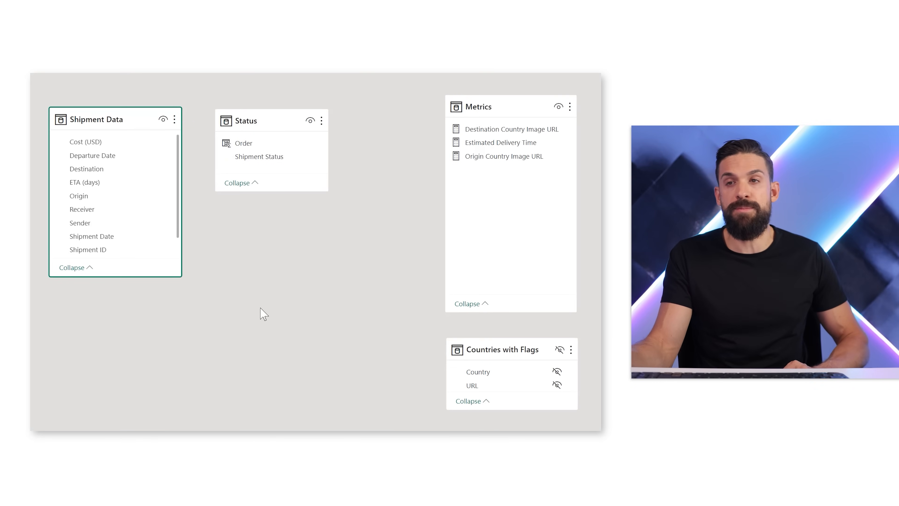
left_click(260, 310)
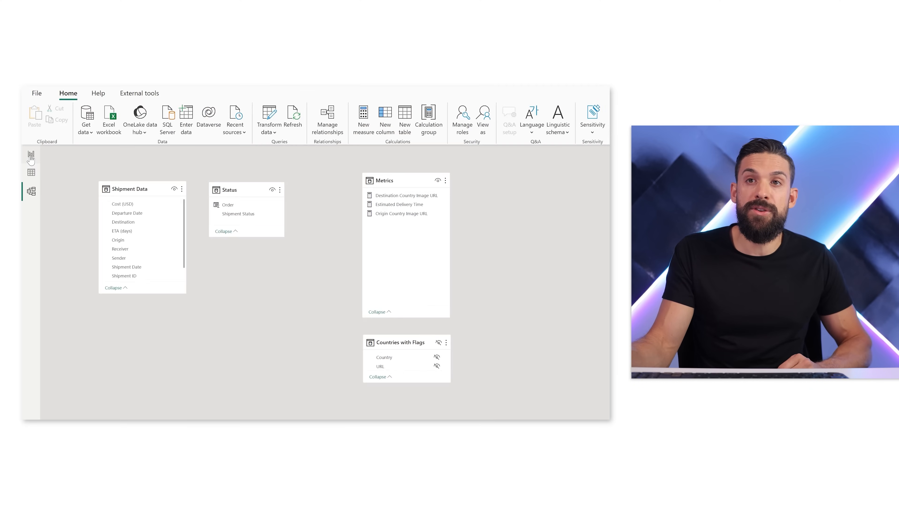
Insert a line chart on the report page, sized above the row of cards, with Shipment Status on its x-axis
left_click(31, 153)
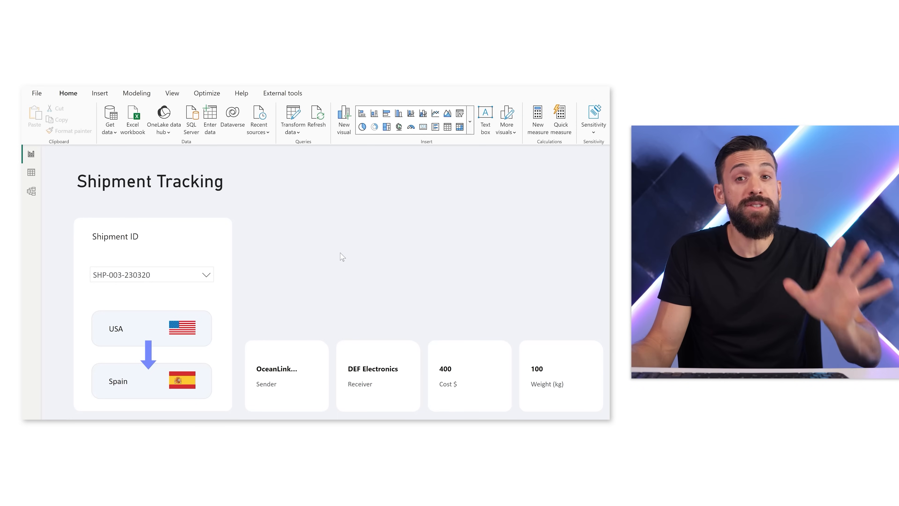
left_click(435, 113)
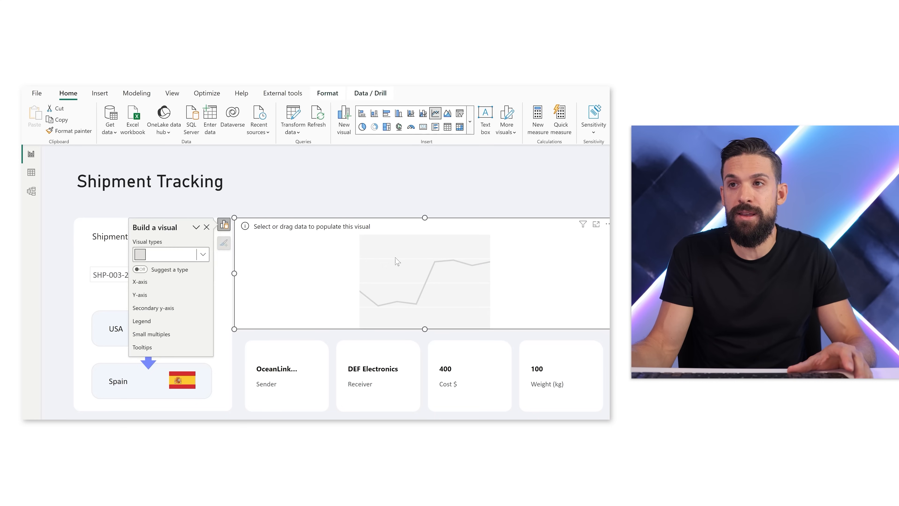
left_click_drag(381, 283, 402, 283)
left_click_drag(386, 243, 379, 244)
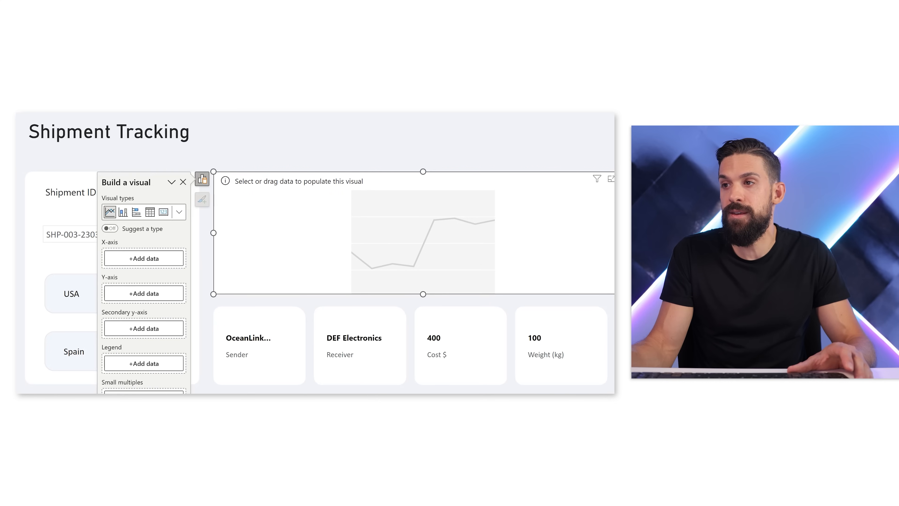
left_click_drag(615, 293, 608, 299)
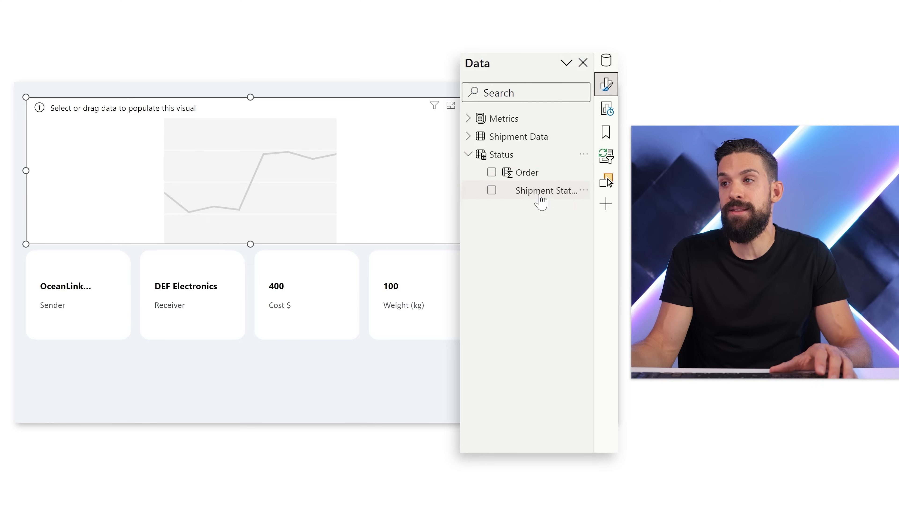
left_click_drag(540, 194, 570, 196)
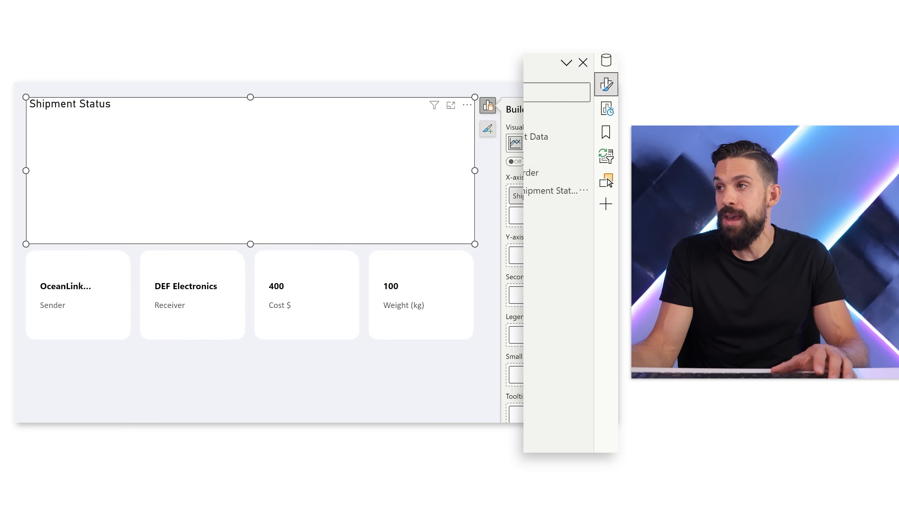
Create a measure named Dummy equal to 1 in the Metrics table and put it on the line chart's y-axis
left_click(583, 118)
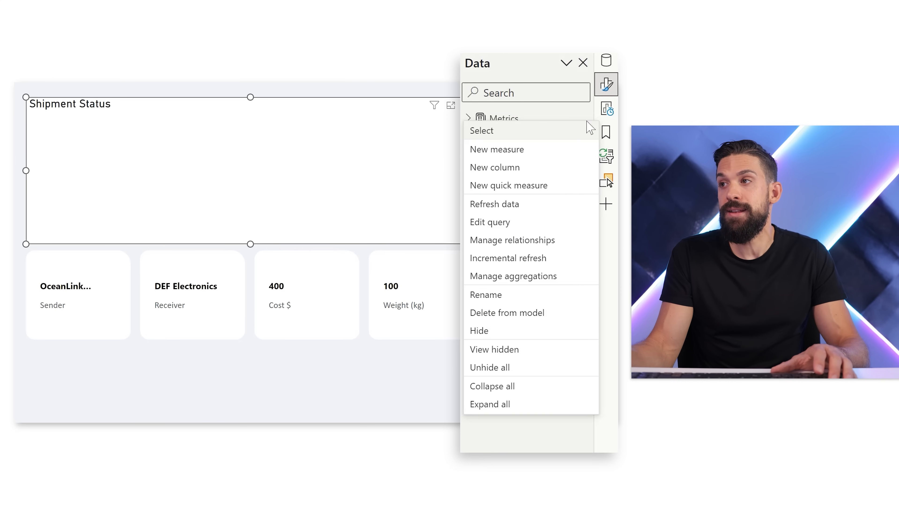
key("Escape")
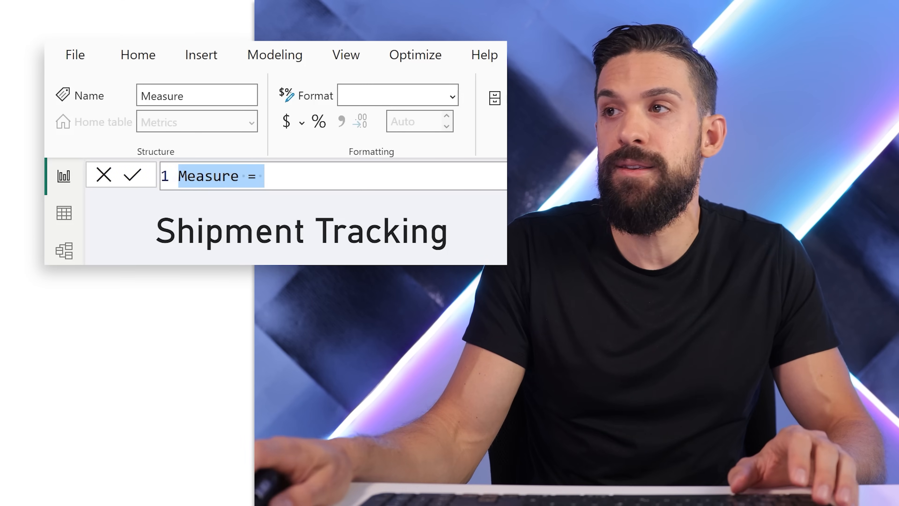
left_click(503, 175)
double_click(212, 176)
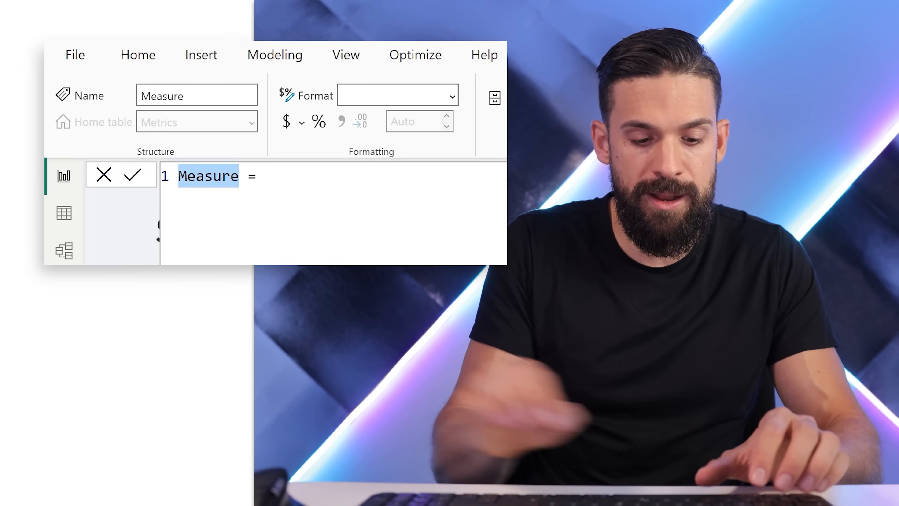
type("Dummy")
key("End")
type("1")
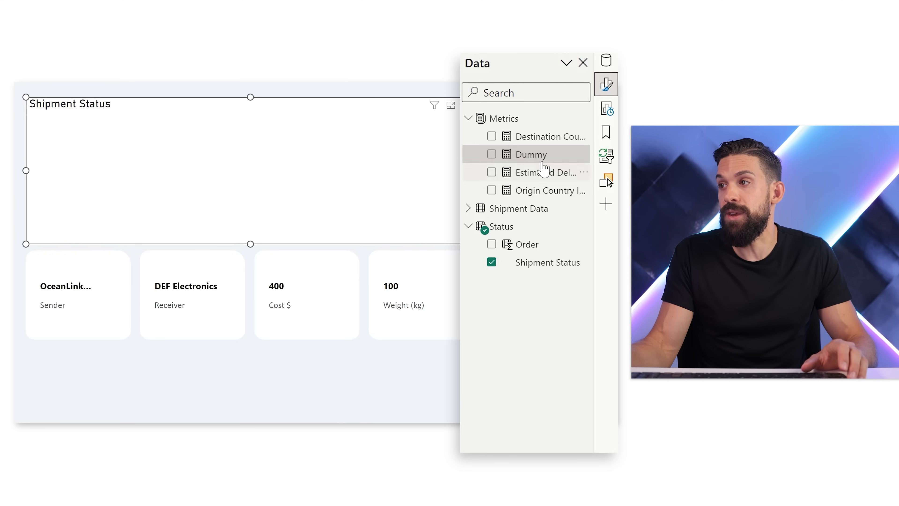
left_click_drag(544, 168, 234, 153)
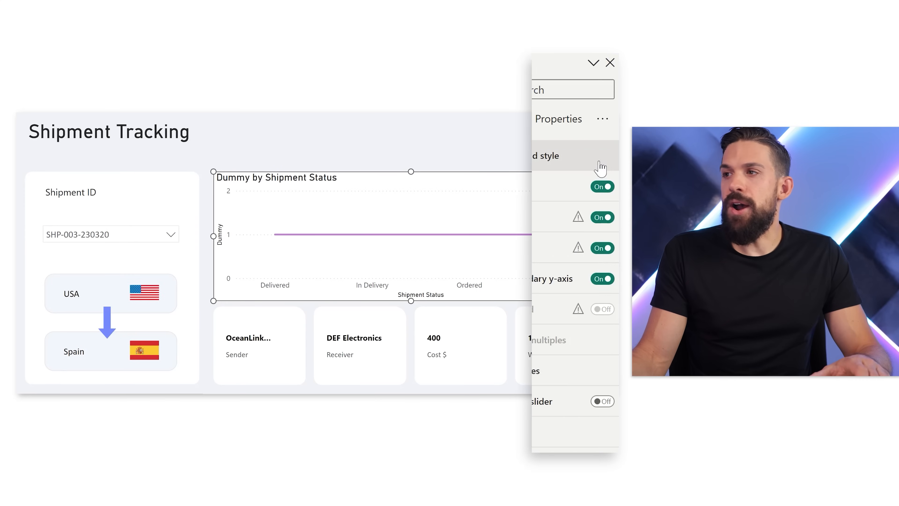
Turn off the line chart's title, x-axis, y-axis and secondary y-axis
left_click(605, 188)
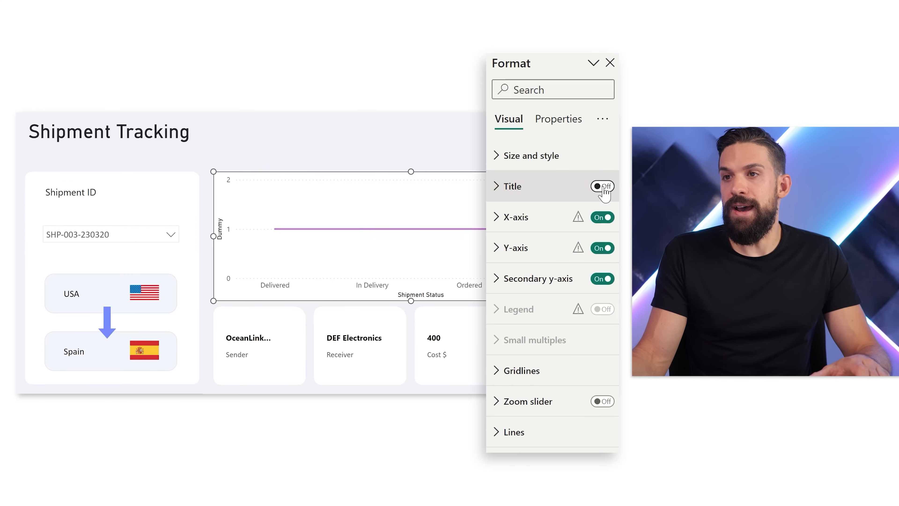
left_click(601, 217)
left_click(602, 249)
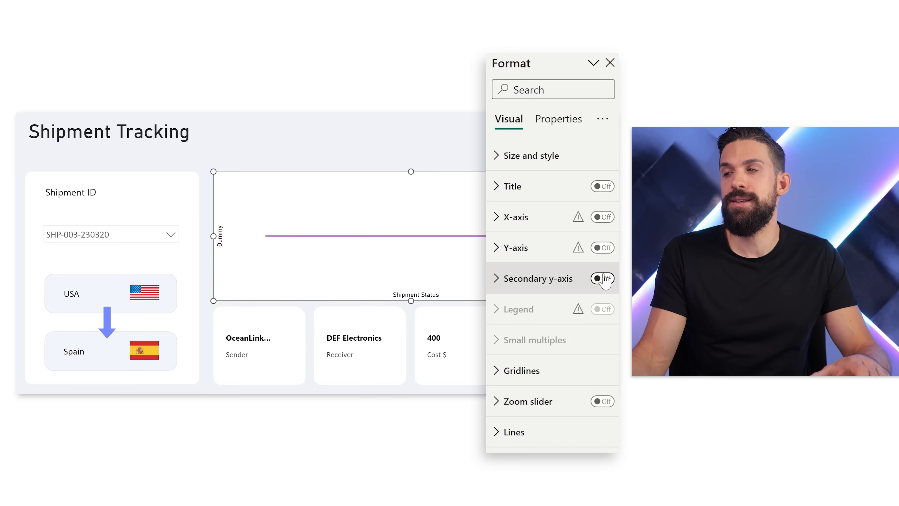
Remove the x-axis and y-axis titles from the line chart and turn the x-axis labels back on
left_click(512, 216)
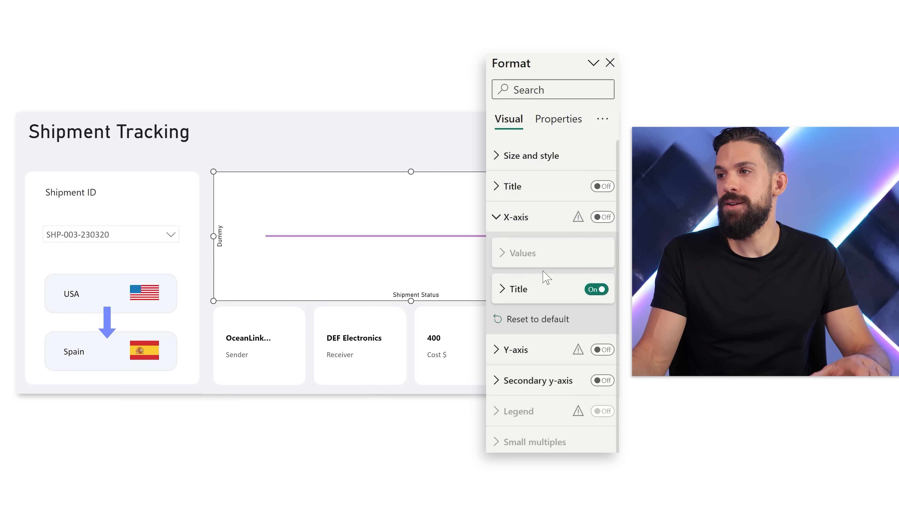
left_click(597, 289)
left_click(516, 216)
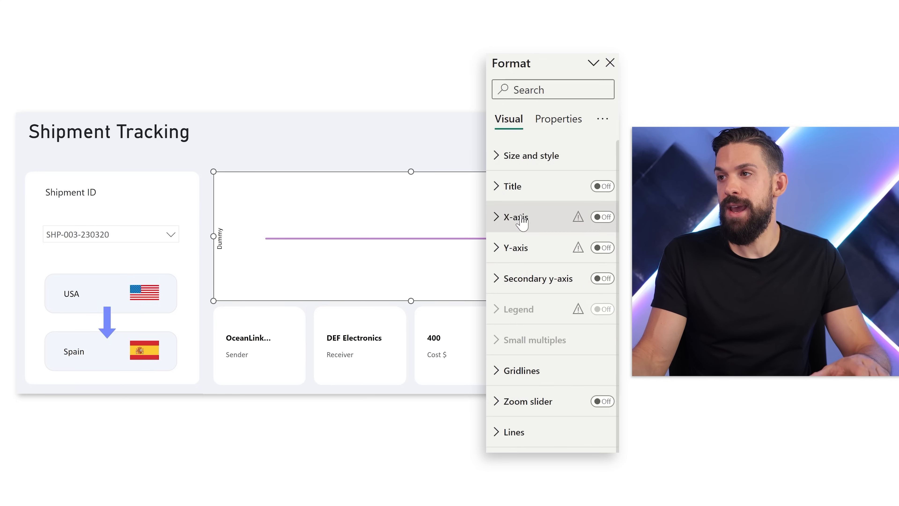
left_click(520, 248)
scroll(579, 330, "down", 3)
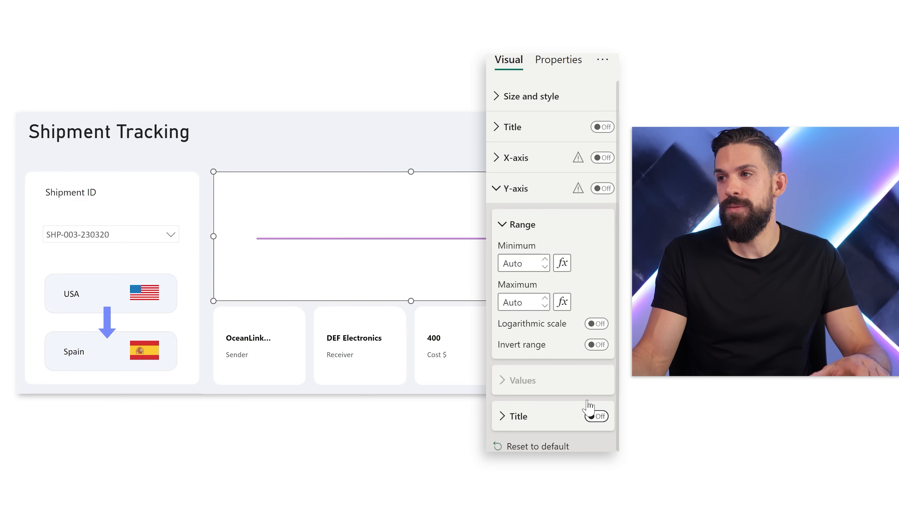
left_click(530, 198)
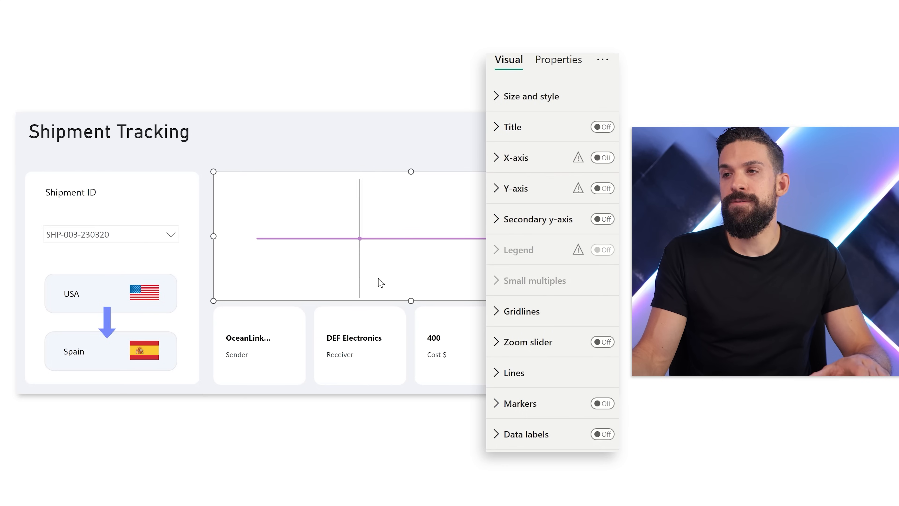
left_click(601, 159)
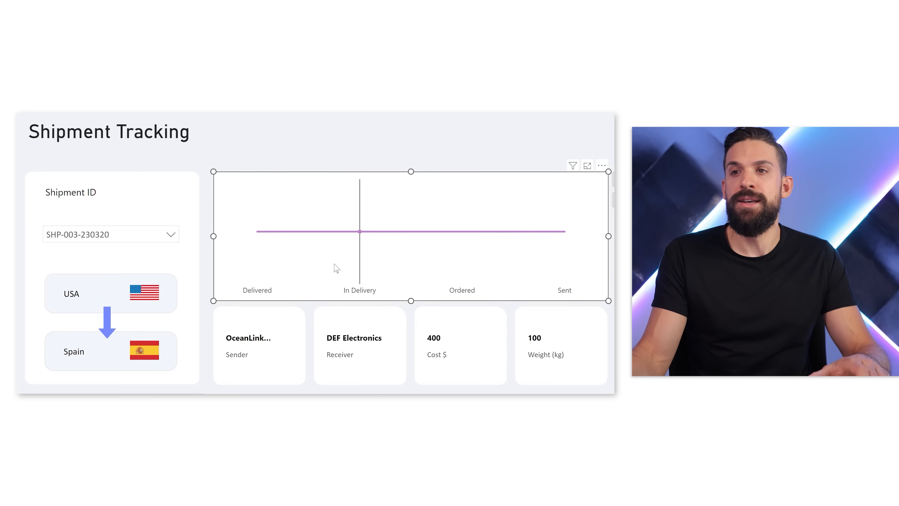
Turn on markers for the line chart and set their size to 20 px
mouse_move(265, 239)
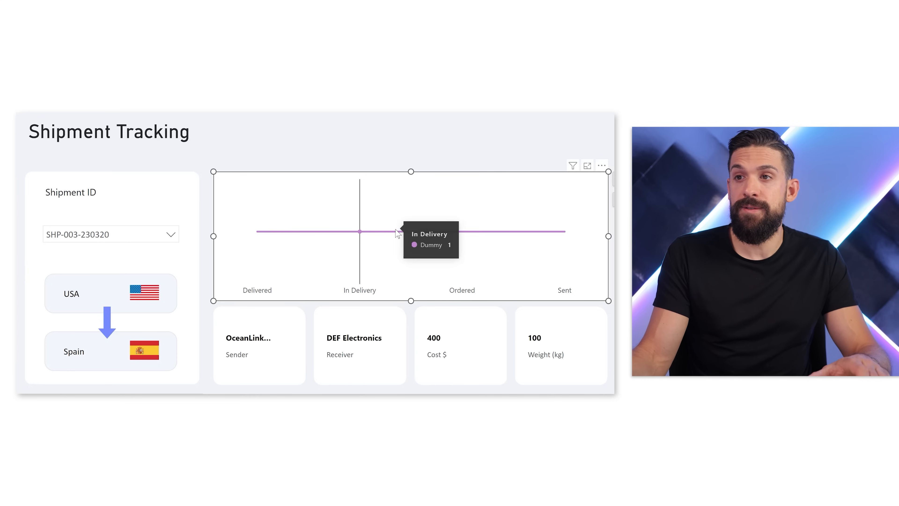
mouse_move(564, 239)
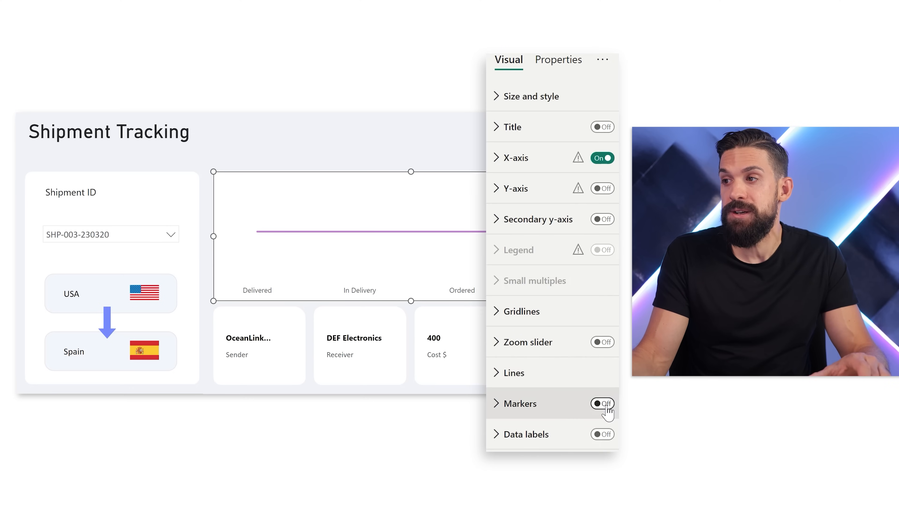
left_click(537, 404)
scroll(552, 262, "down", 3)
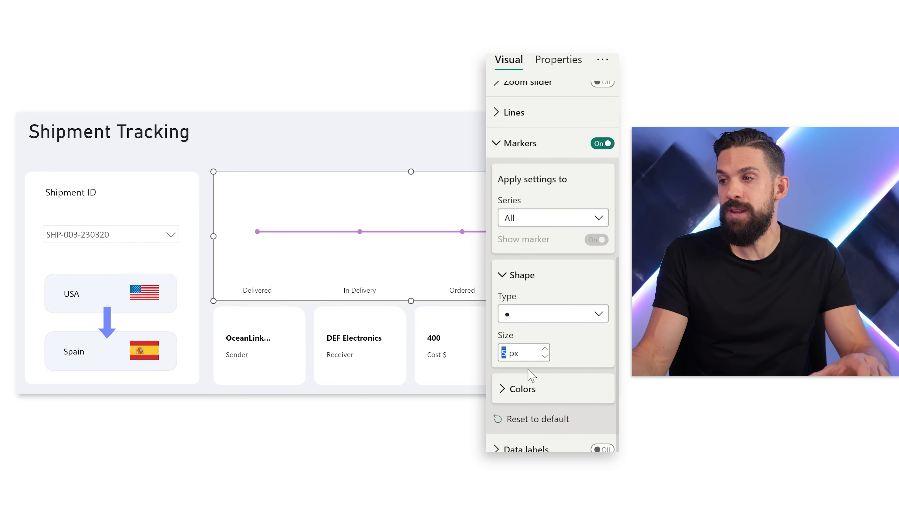
type("20")
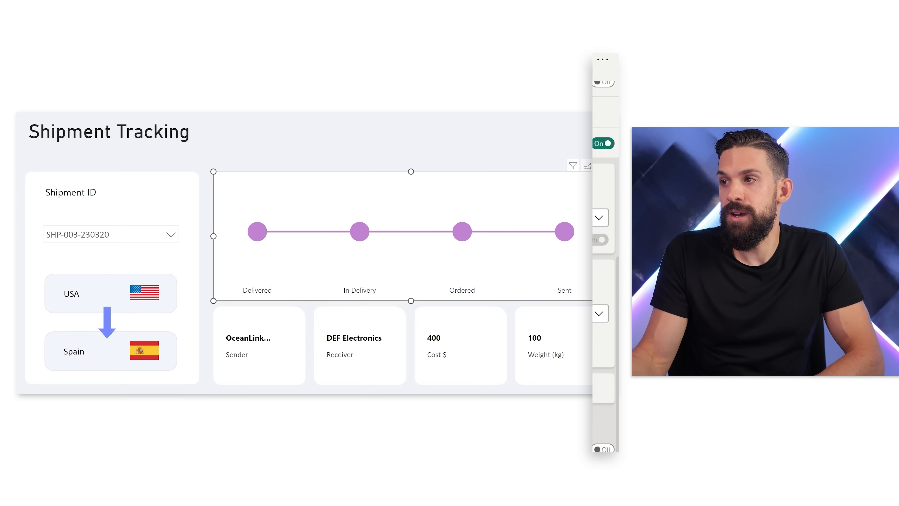
Change the colour of the Dummy line to light grey
left_click(523, 117)
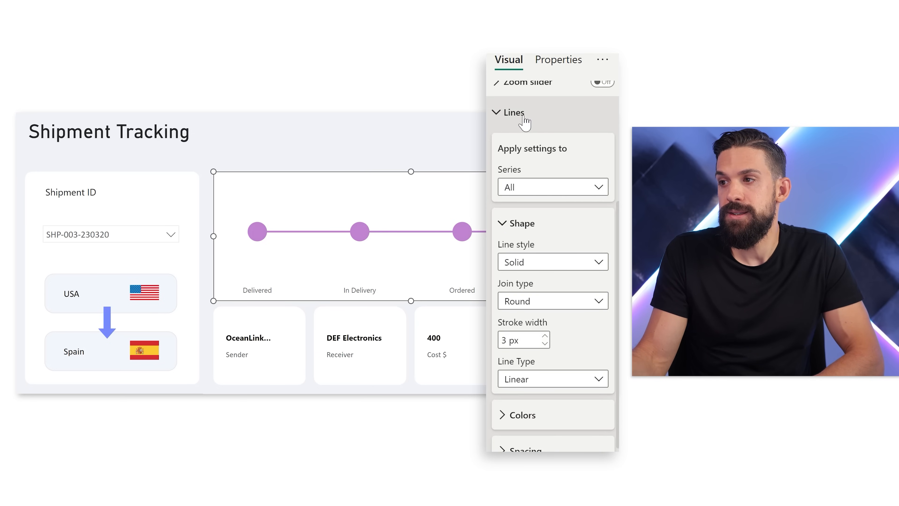
left_click(534, 417)
scroll(531, 422, "down", 2)
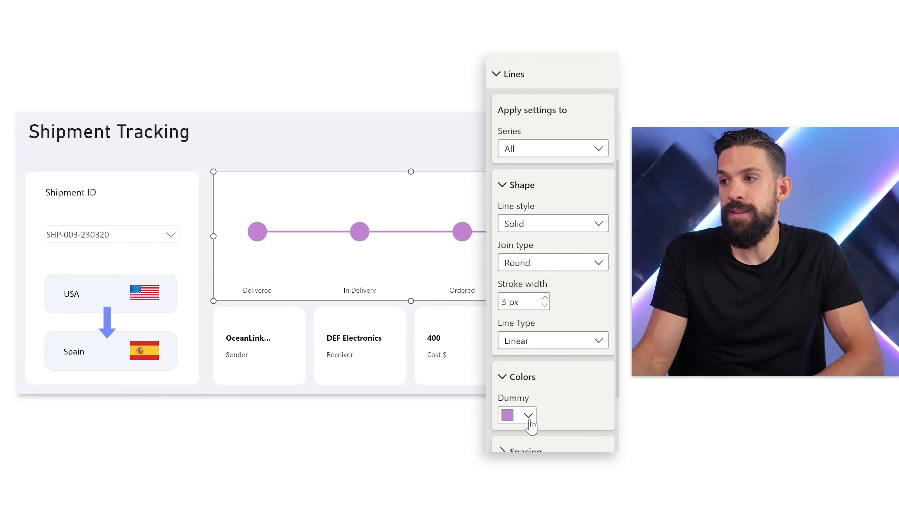
left_click(527, 412)
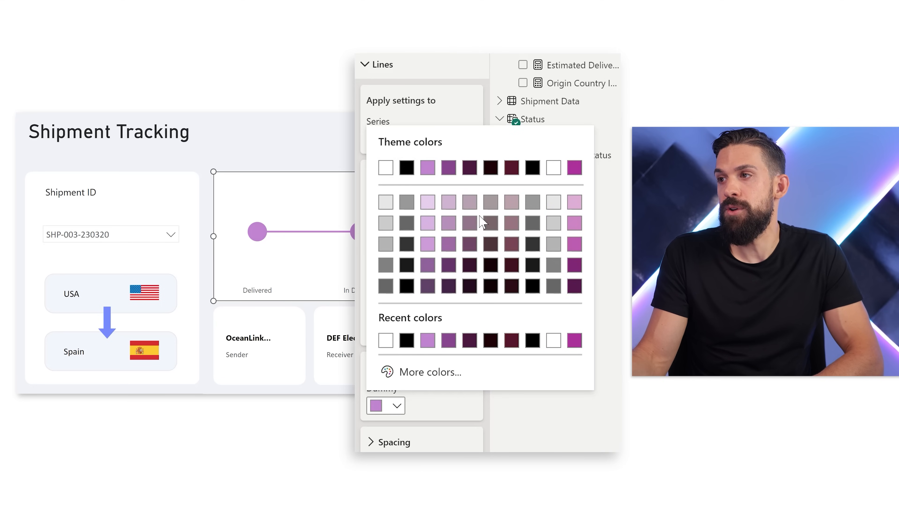
left_click(554, 223)
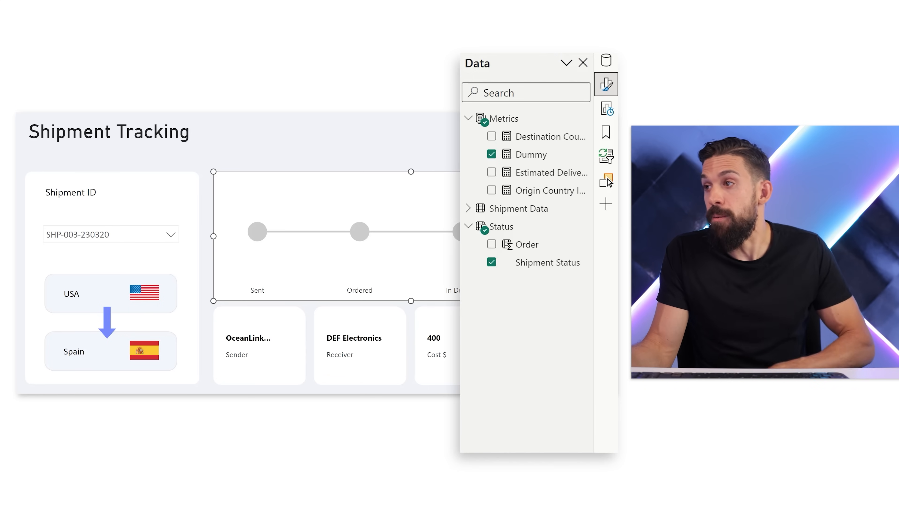
Check which columns are offered for sorting the Shipment Status field
left_click(564, 262)
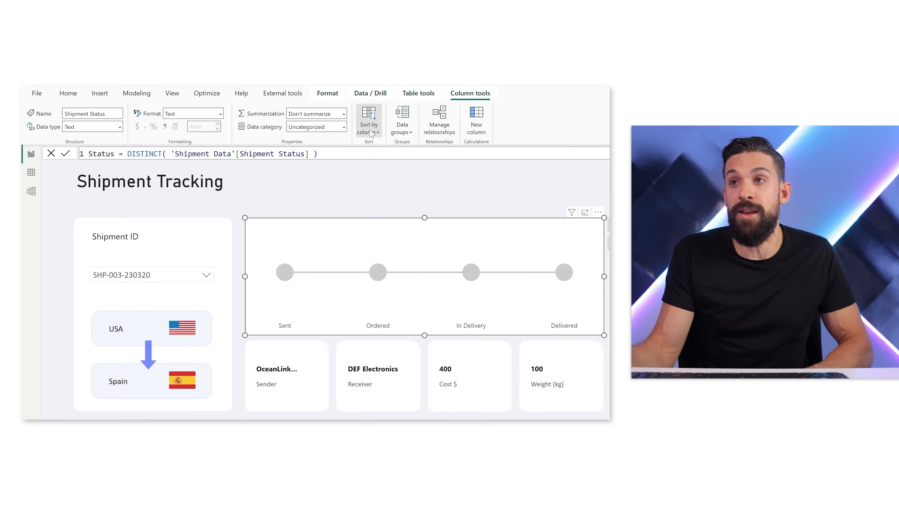
left_click(371, 134)
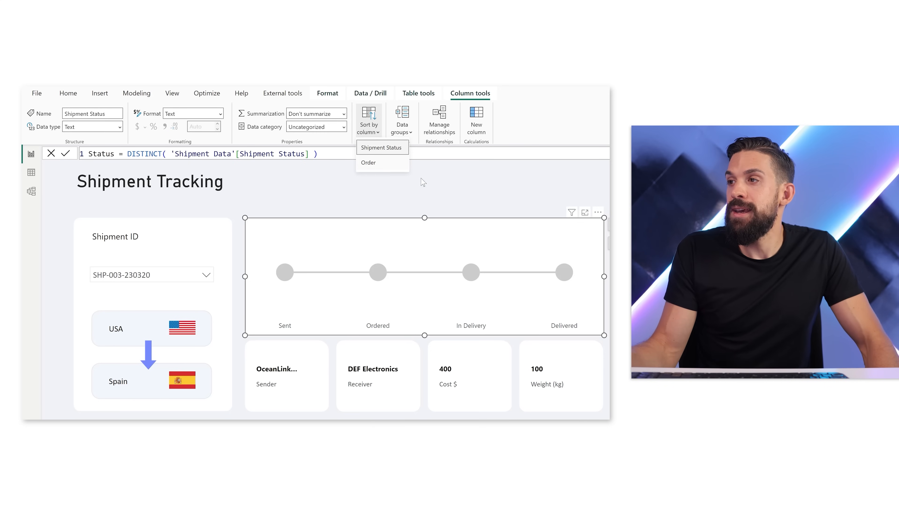
left_click(542, 226)
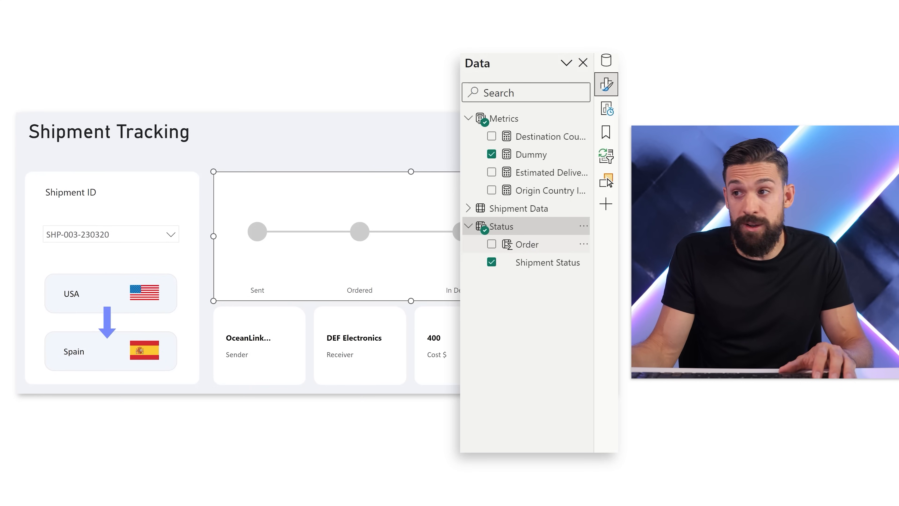
Add the Order field to the tooltips of the shipment status line chart
left_click(590, 197)
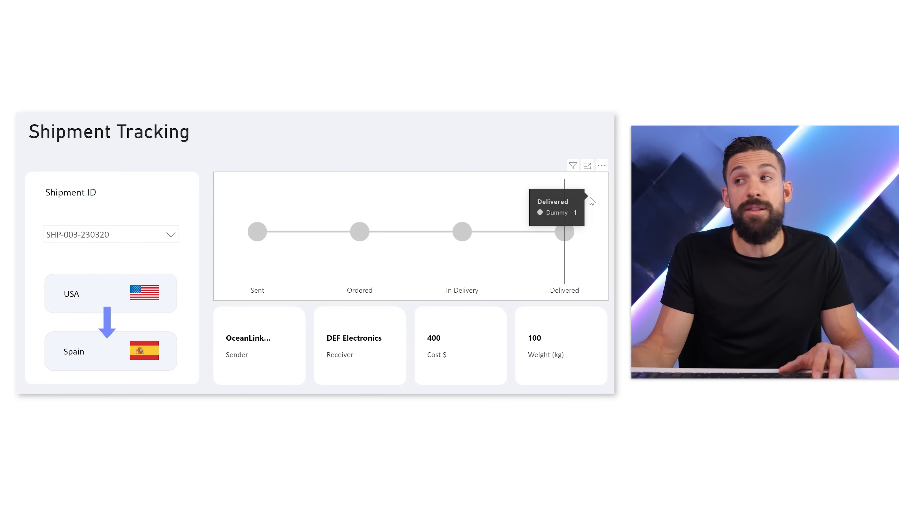
left_click(590, 201)
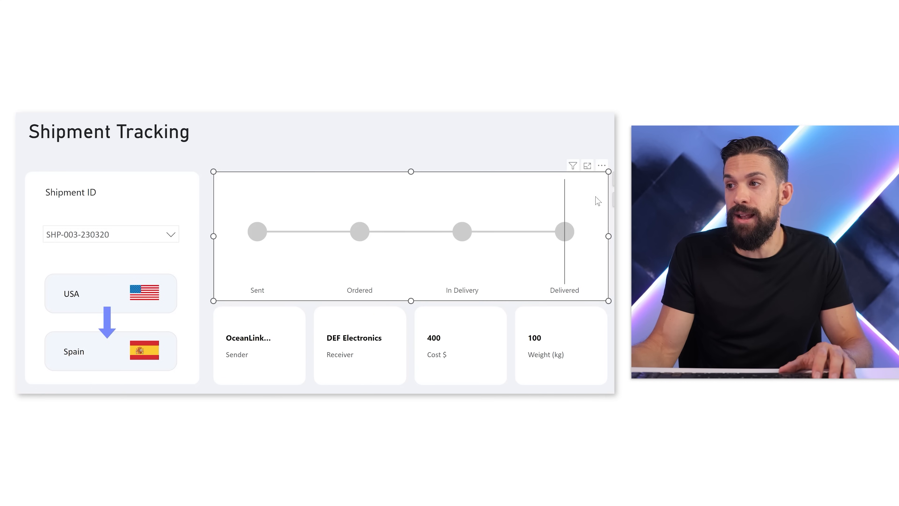
left_click(613, 180)
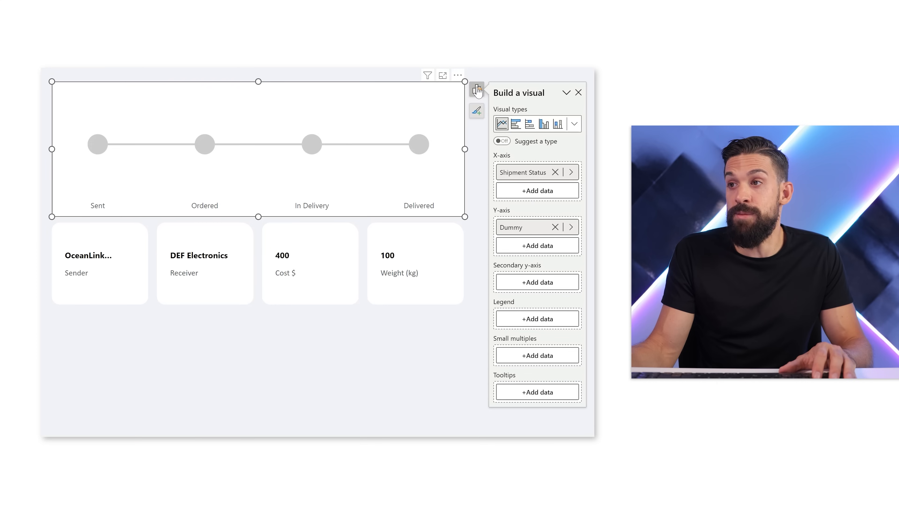
left_click_drag(527, 244, 551, 400)
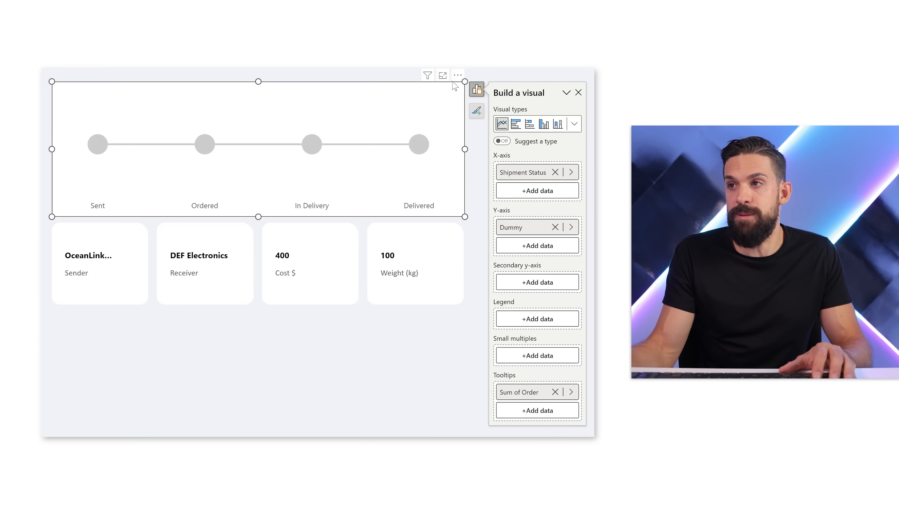
Sort the line chart's axis by Sum of Order in ascending order
left_click(458, 76)
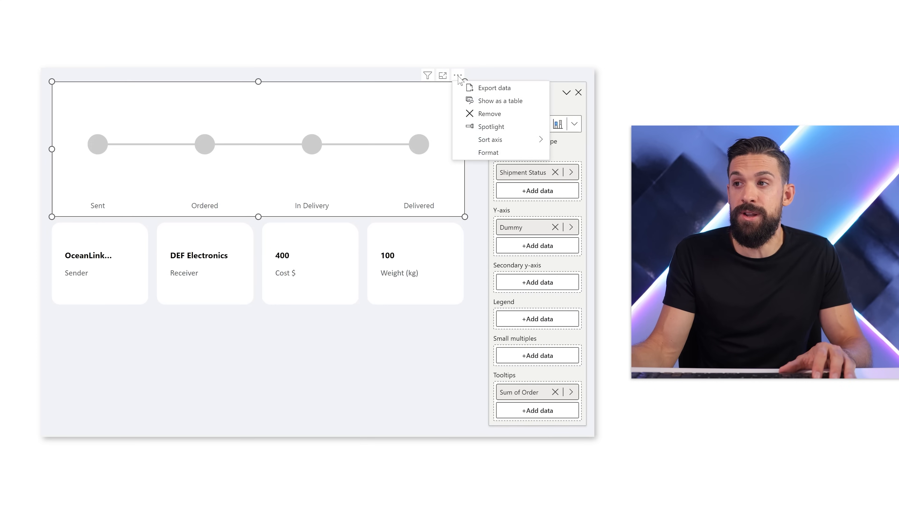
mouse_move(515, 144)
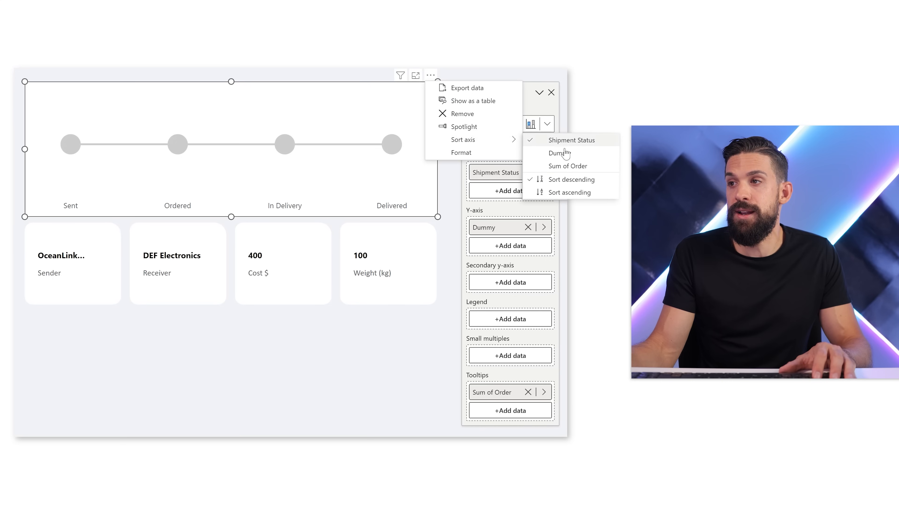
left_click(578, 170)
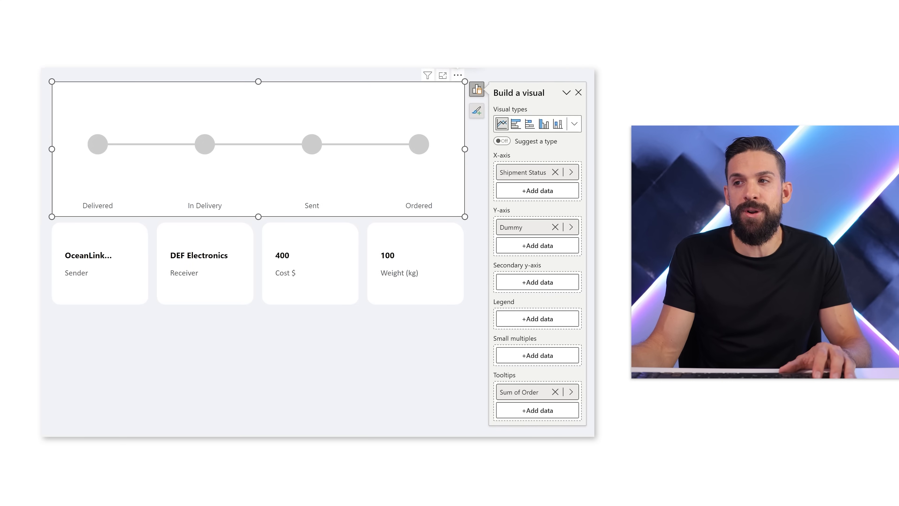
left_click(457, 76)
mouse_move(503, 140)
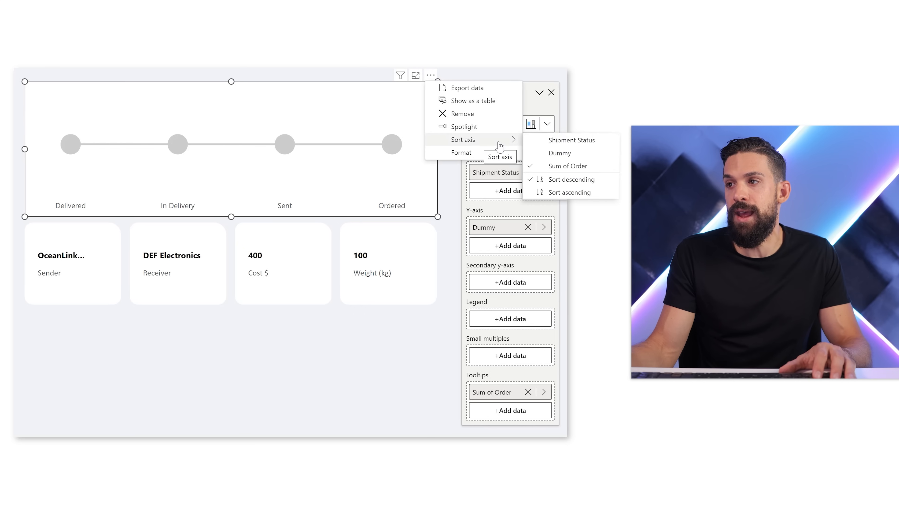
left_click(569, 192)
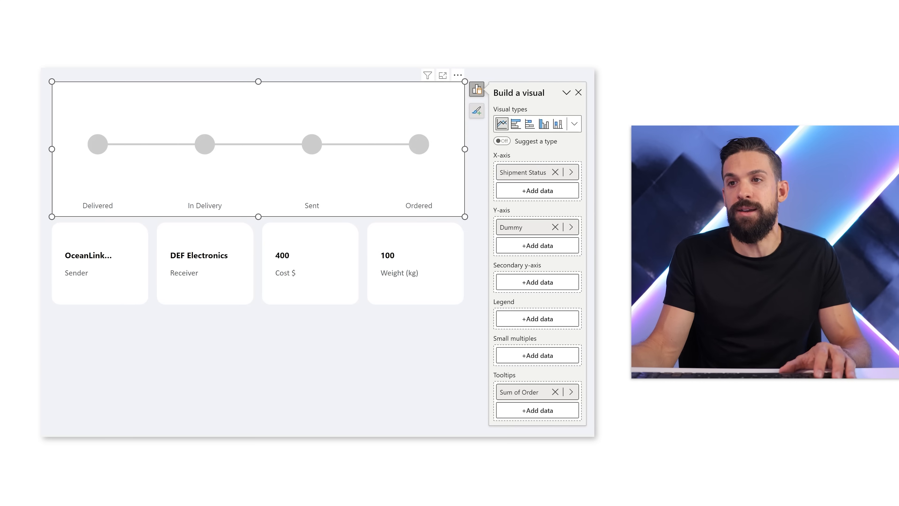
left_click(120, 205)
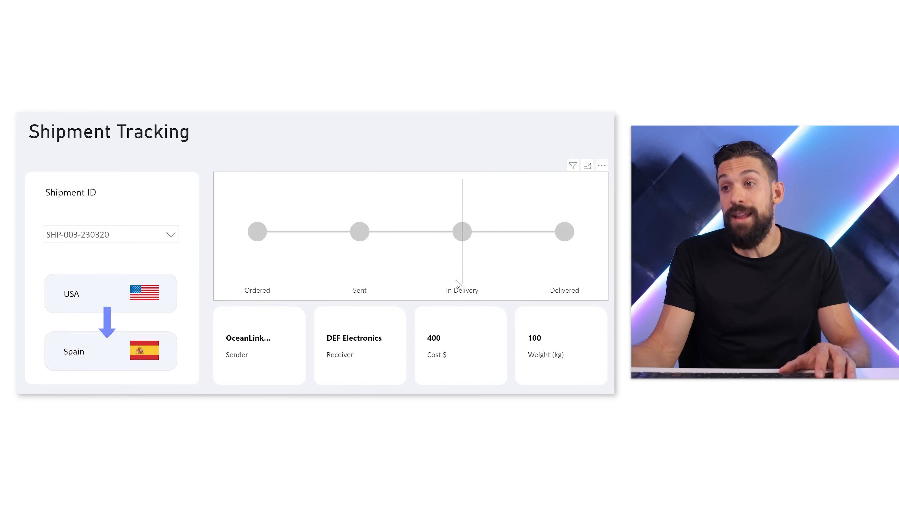
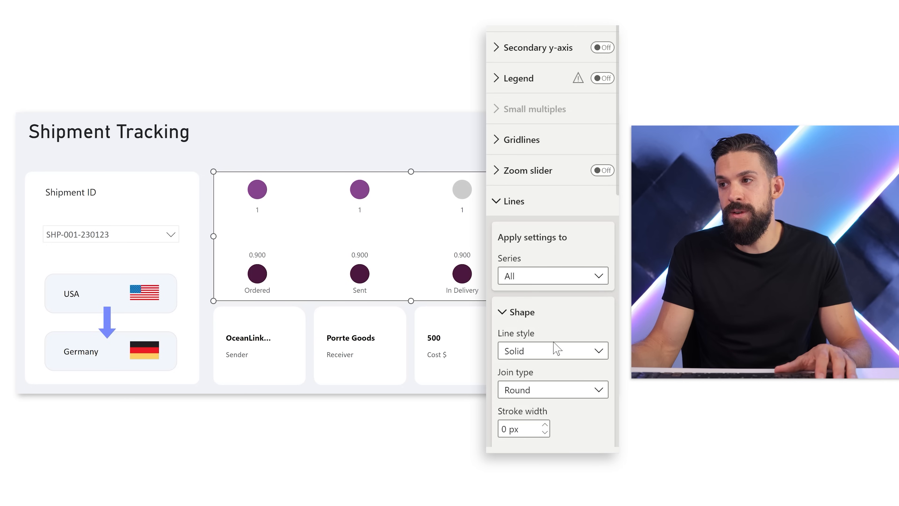
Hide the markers of the dummy checkmark pos series in the line chart
left_click(531, 207)
left_click(535, 236)
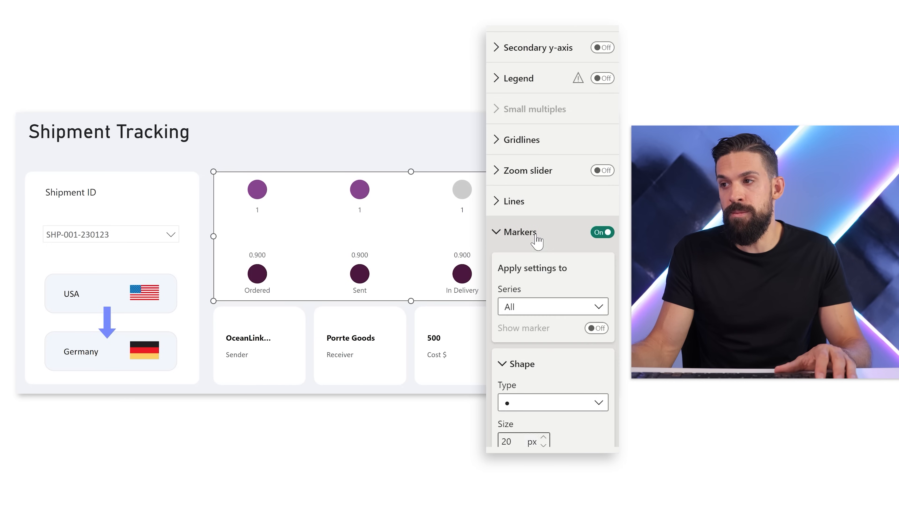
left_click(541, 307)
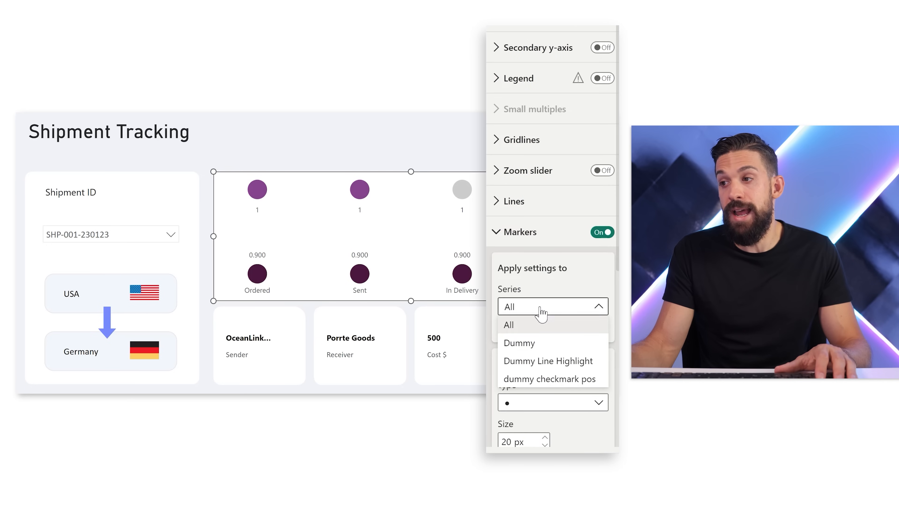
left_click(559, 377)
scroll(545, 283, "down", 6)
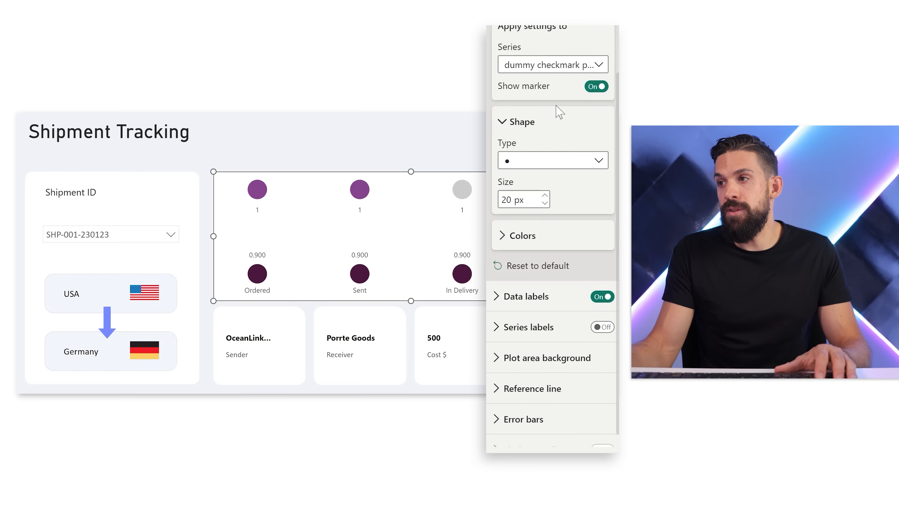
left_click(597, 87)
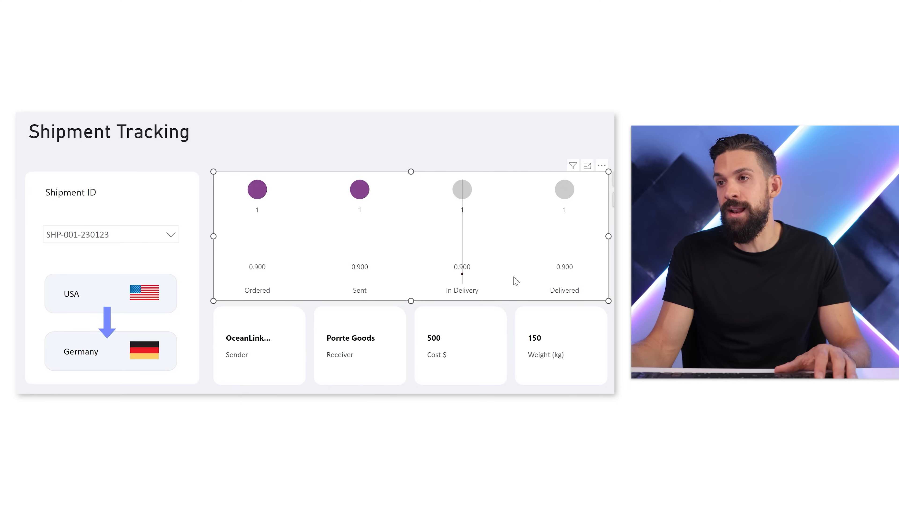
mouse_move(583, 277)
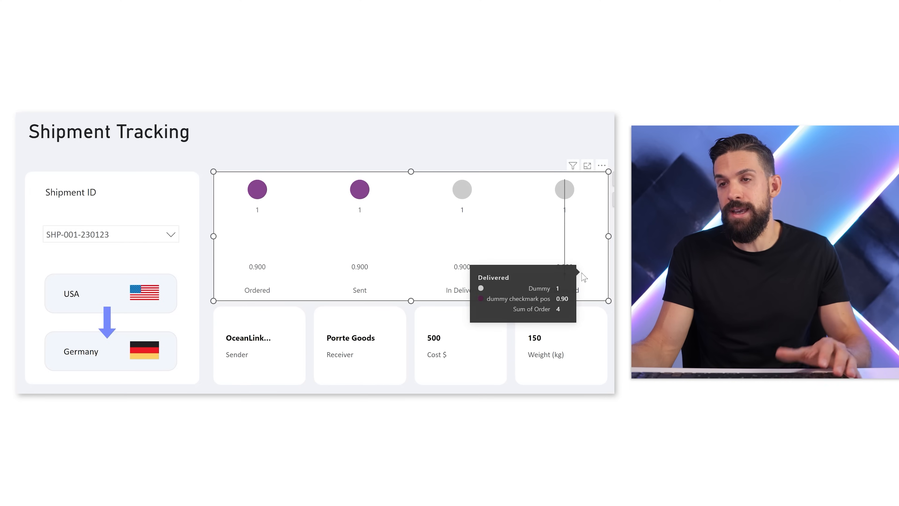
left_click(524, 5)
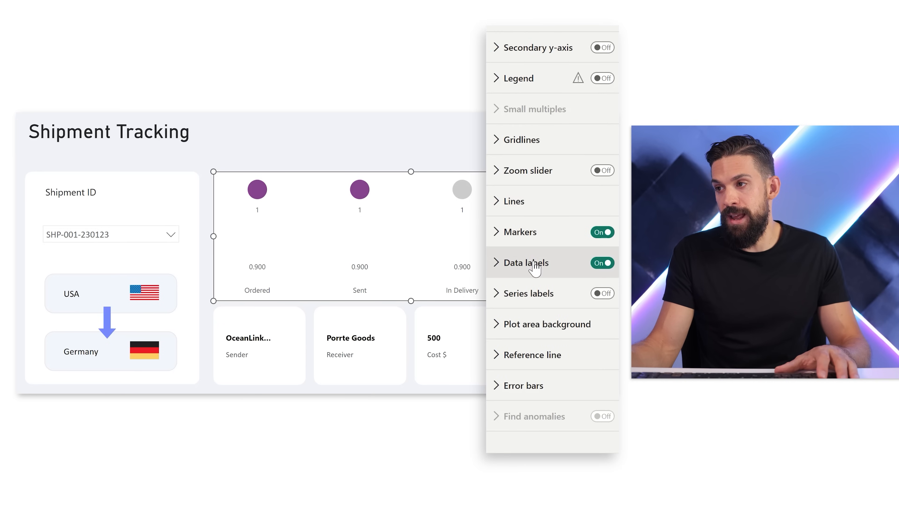
Turn off the data labels for the Dummy series
left_click(542, 263)
scroll(544, 213, "down", 5)
left_click(544, 102)
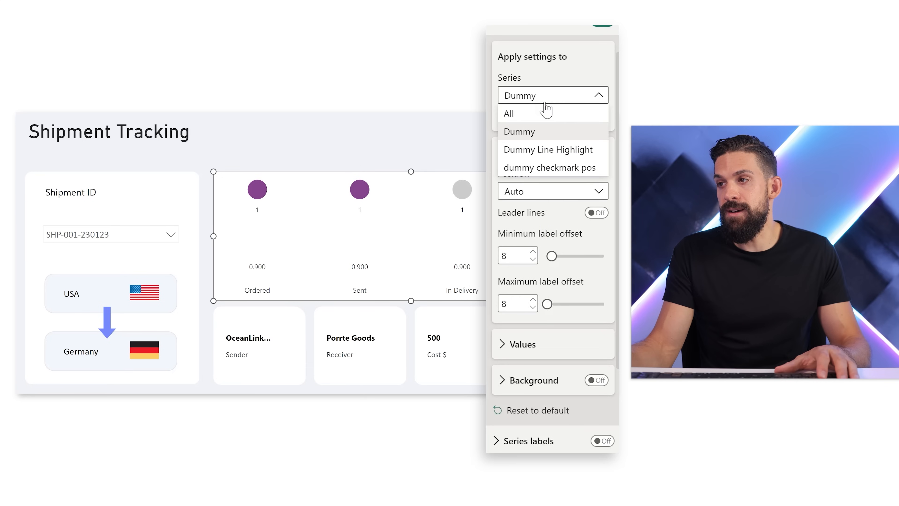
left_click(555, 140)
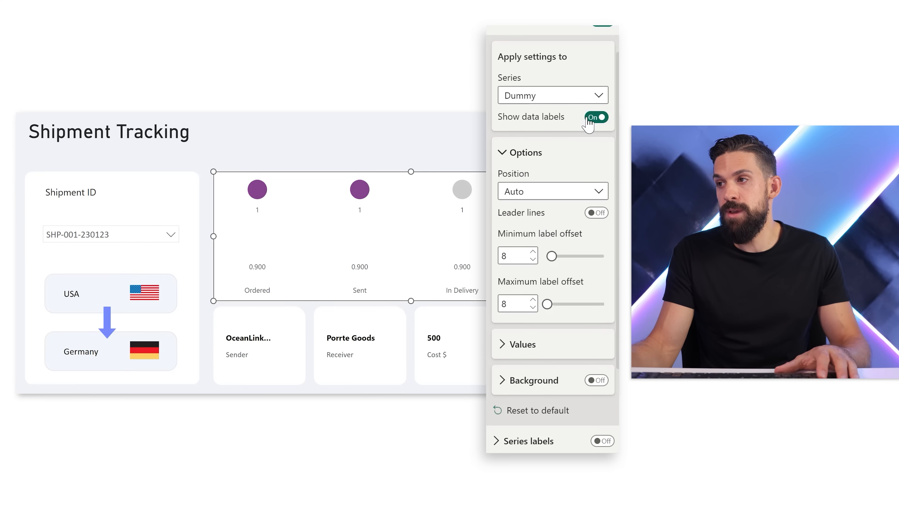
Enable a custom label for the data label values of the dummy checkmark pos series
left_click(581, 98)
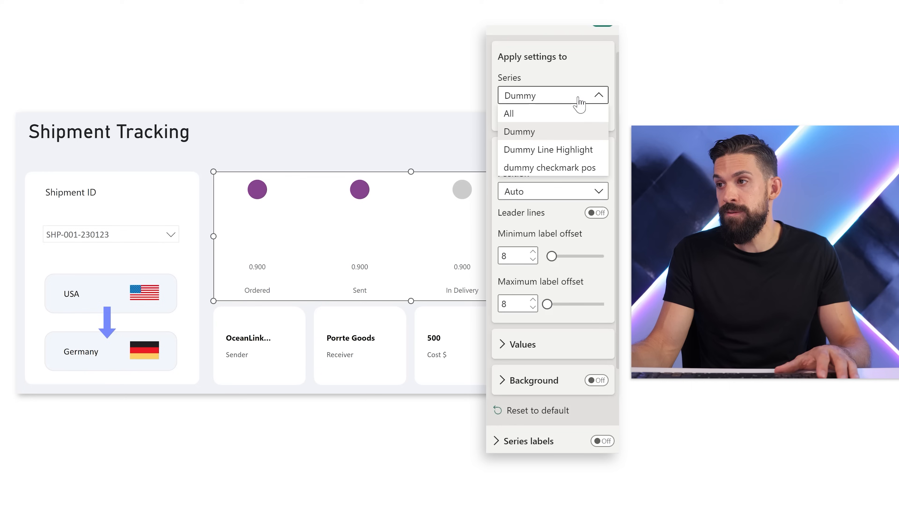
left_click(574, 173)
left_click(596, 119)
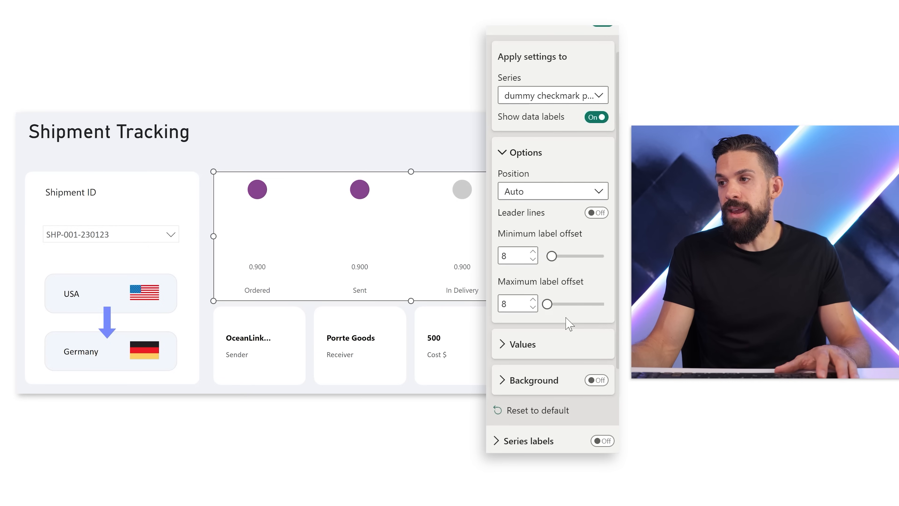
left_click(544, 345)
scroll(553, 345, "down", 10)
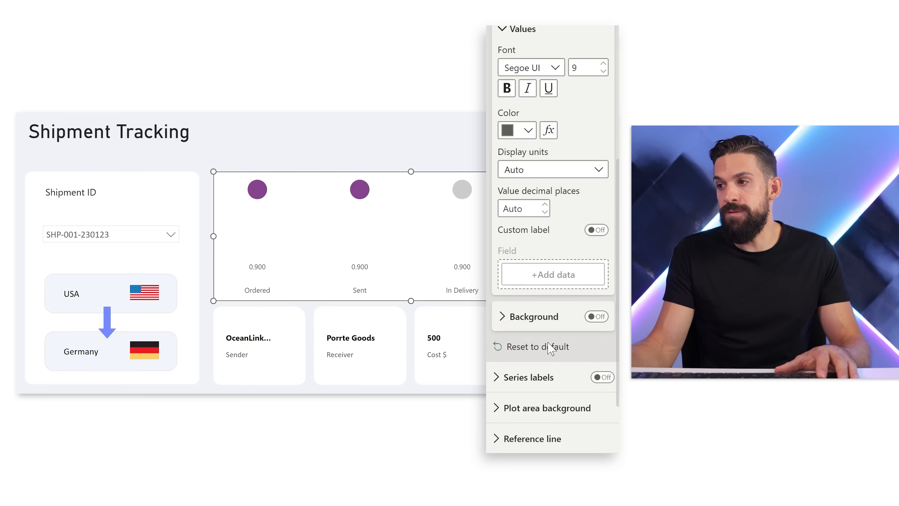
left_click(596, 161)
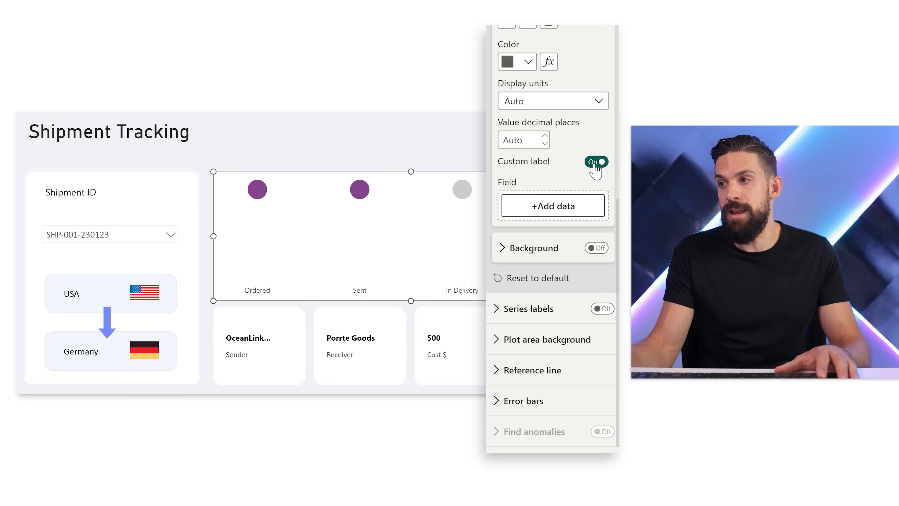
Use the Checkmark Label measure from Metrics as the custom label field for the dummy checkmark pos series
scroll(569, 389, "up", 5)
left_click(573, 392)
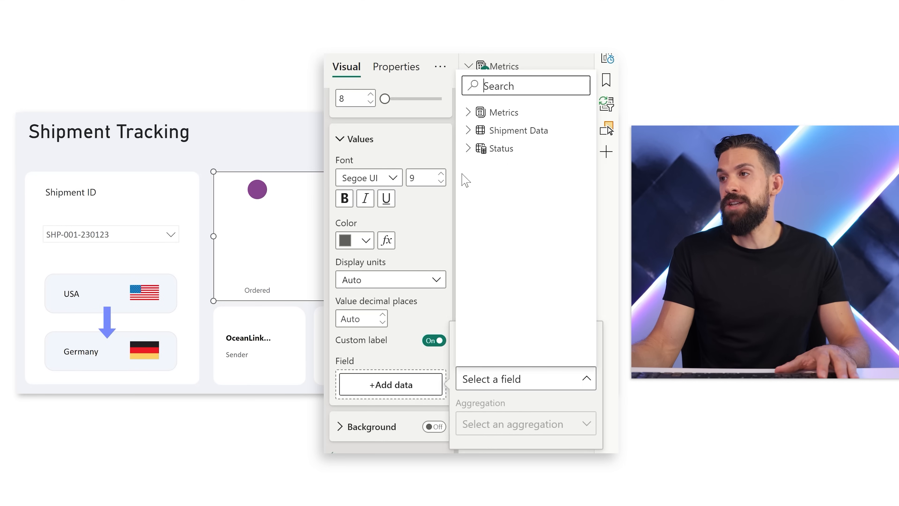
left_click(467, 113)
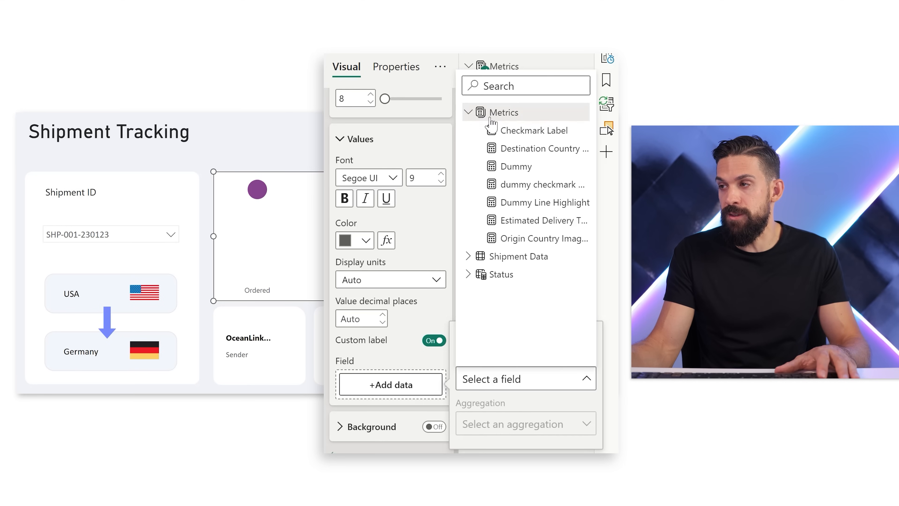
left_click(525, 135)
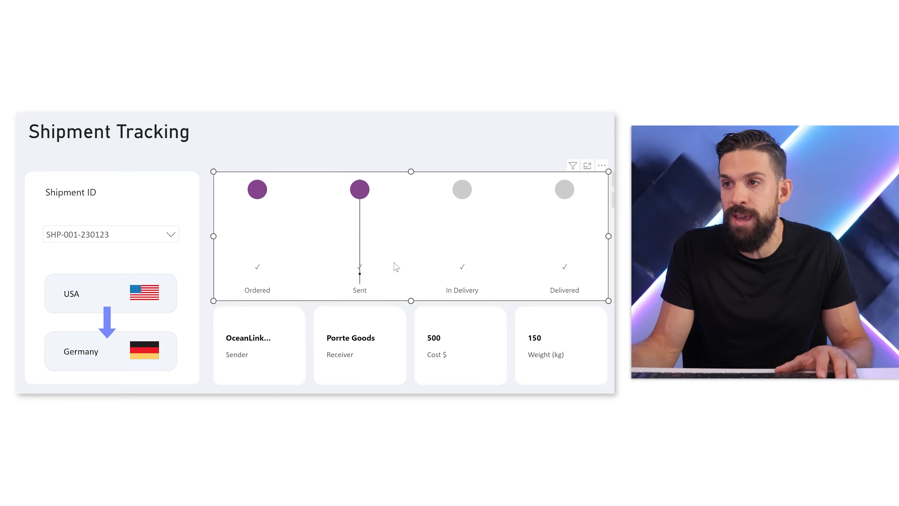
Open the y-axis range settings of the line chart
mouse_move(547, 270)
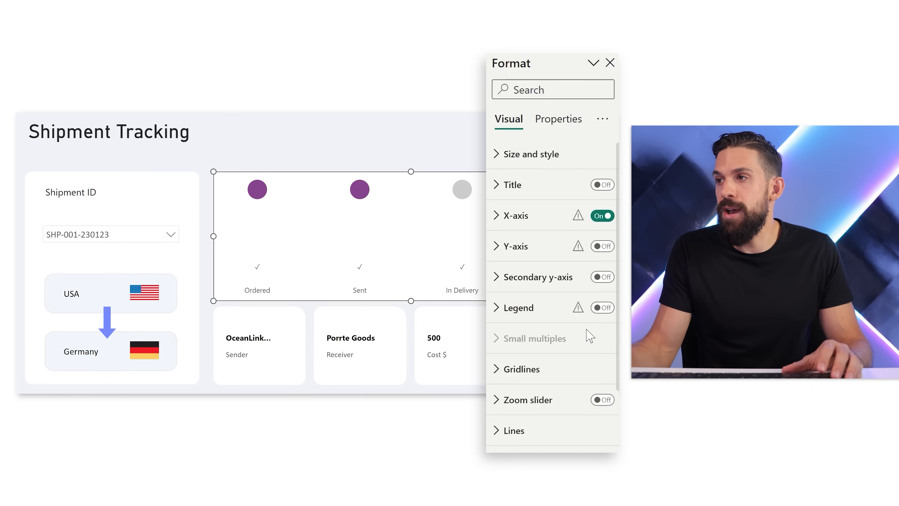
left_click(534, 245)
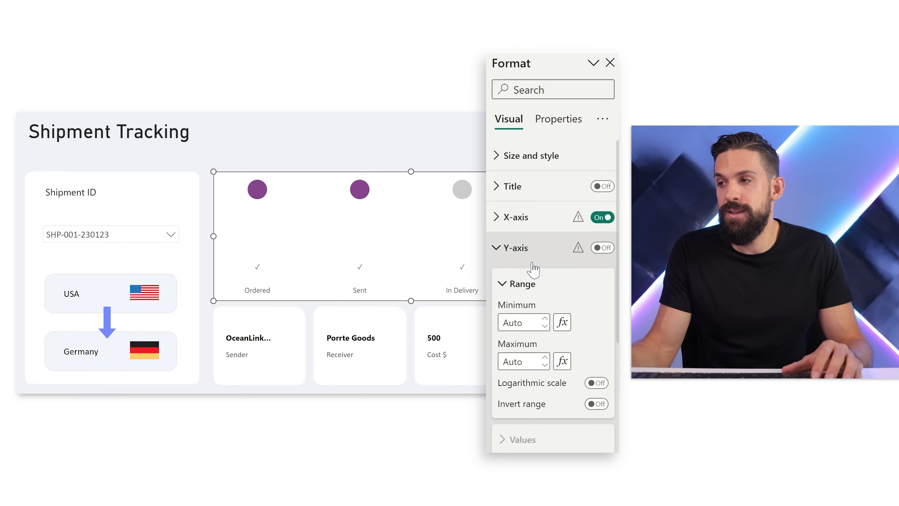
left_click(516, 323)
type("2")
key("BackSpace")
type("6")
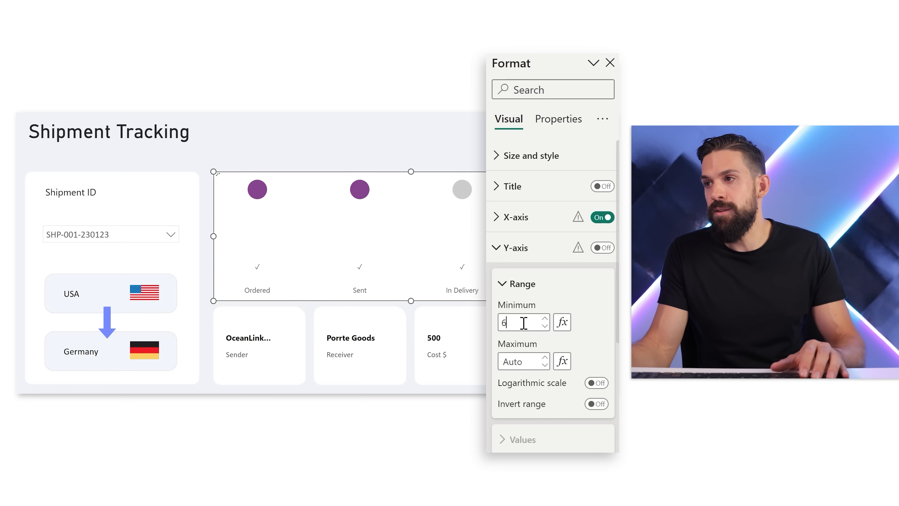
left_click_drag(523, 324, 485, 324)
key("BackSpace")
Set the maximum of the line chart's y-axis range to 3
left_click(527, 361)
type("3")
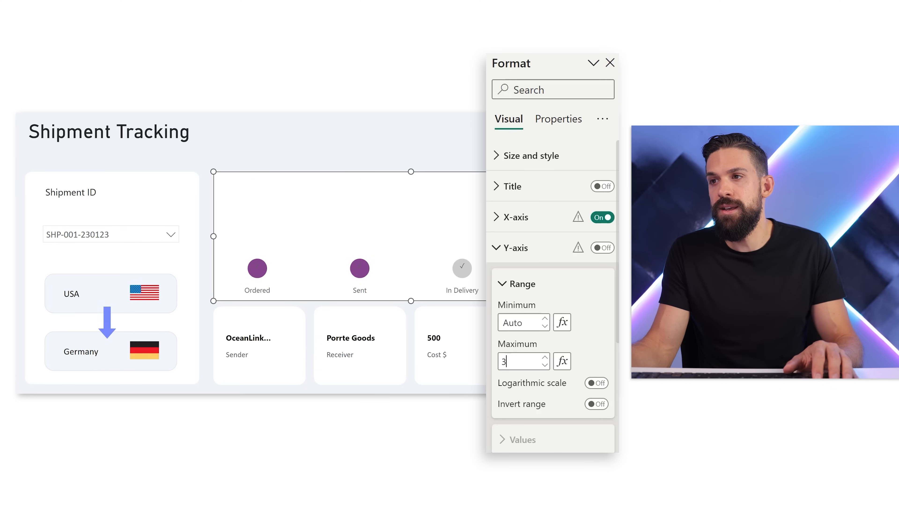
left_click(517, 248)
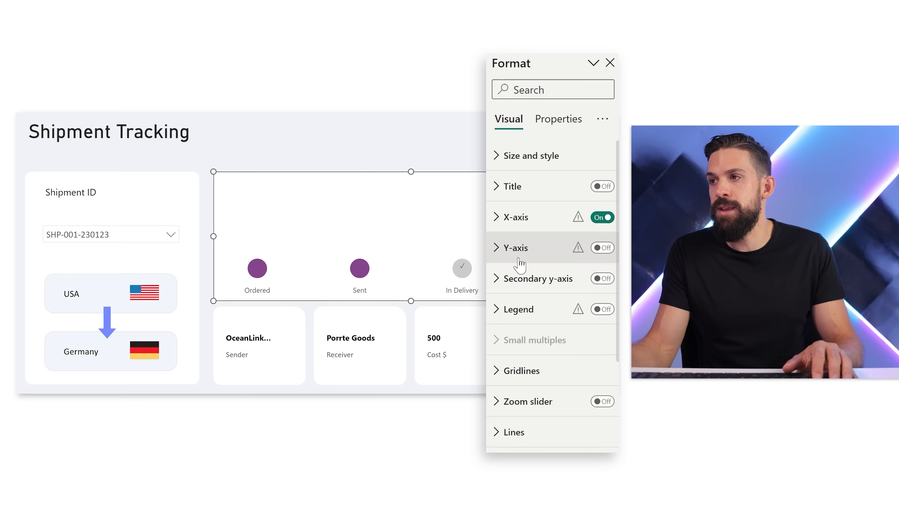
Set the minimum and maximum label offset to 0 for the dummy checkmark pos series' data labels
scroll(536, 234, "down", 4)
scroll(536, 234, "down", 2)
scroll(520, 247, "down", 5)
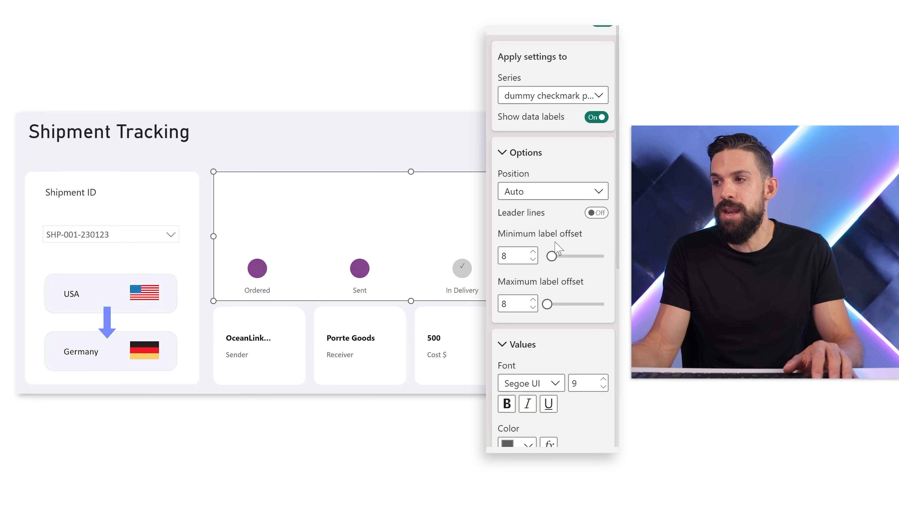
left_click_drag(540, 254, 532, 256)
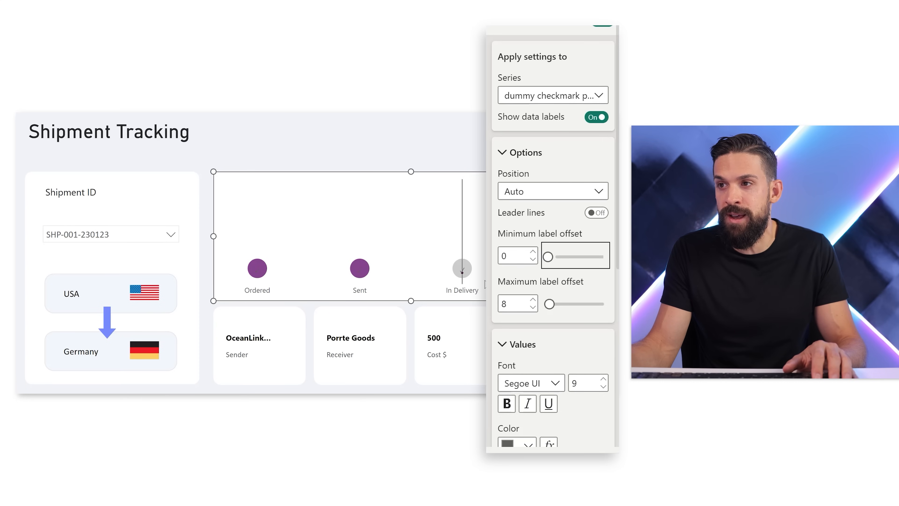
left_click(546, 303)
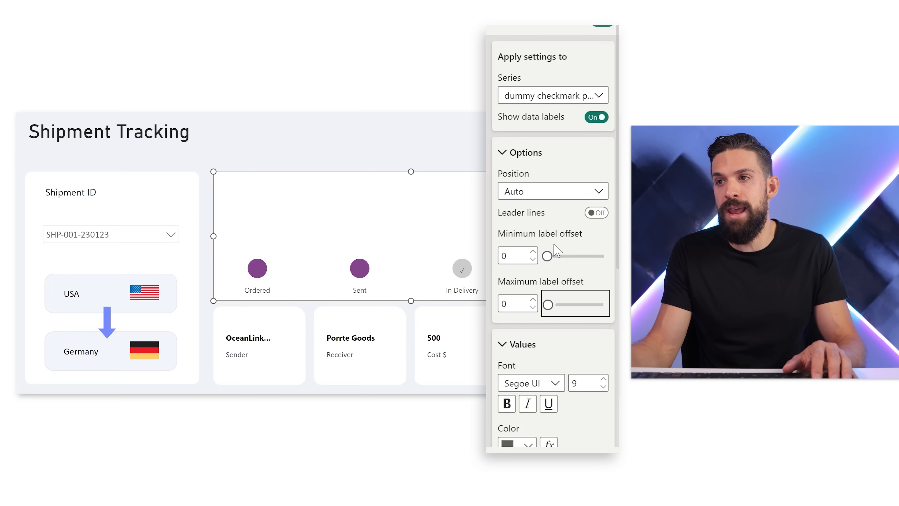
Change the multiplier in the dummy checkmark pos measure to 0.93
left_click(611, 30)
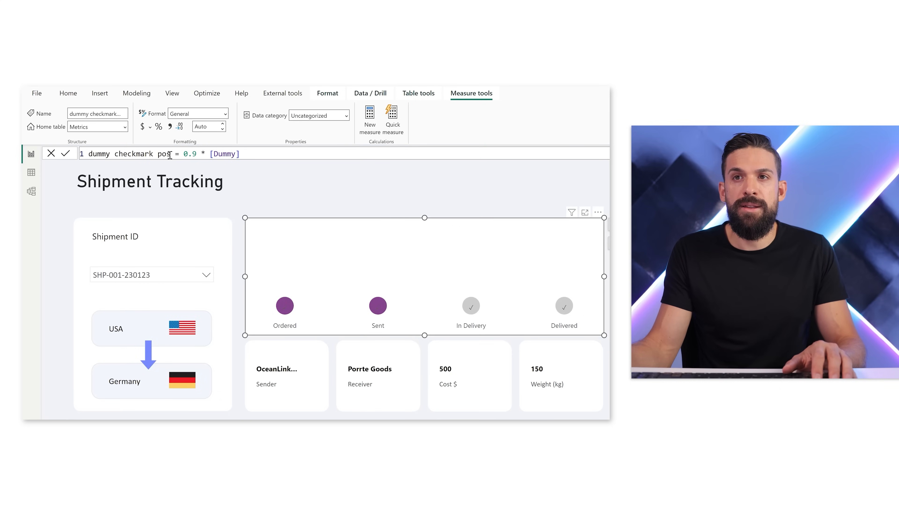
left_click_drag(197, 155, 183, 155)
type("0.93")
key("Return")
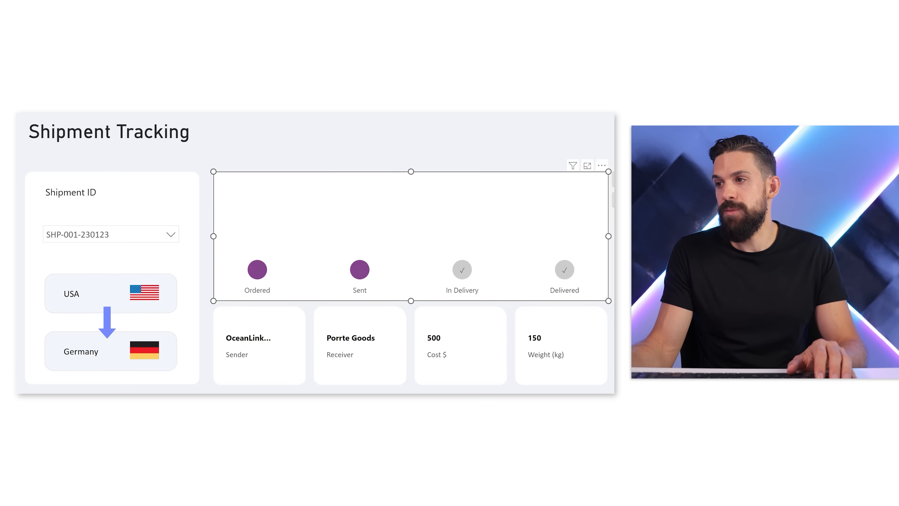
Set the data label colour of the dummy checkmark pos series to white
left_click(545, 155)
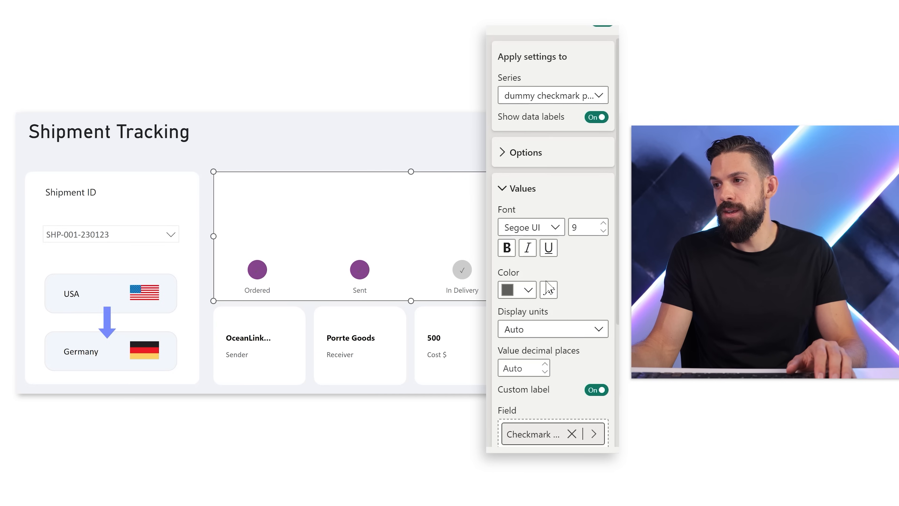
left_click(528, 290)
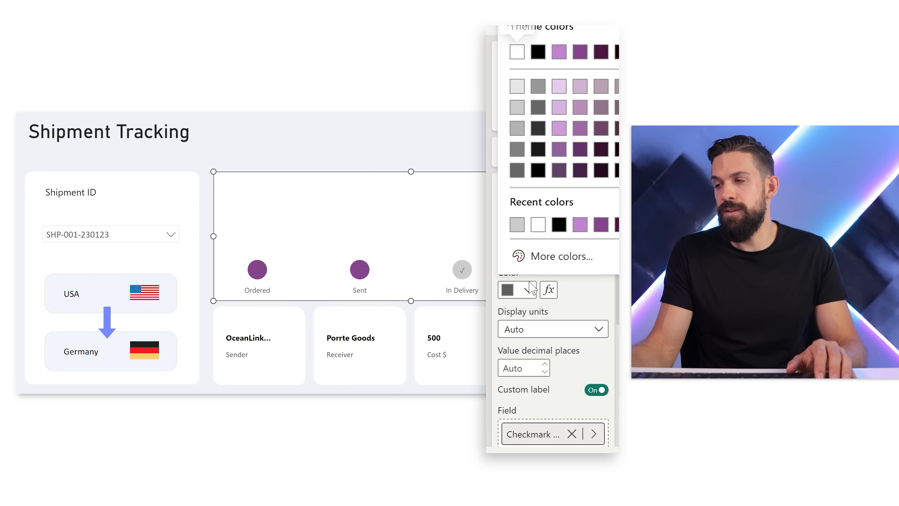
left_click(538, 225)
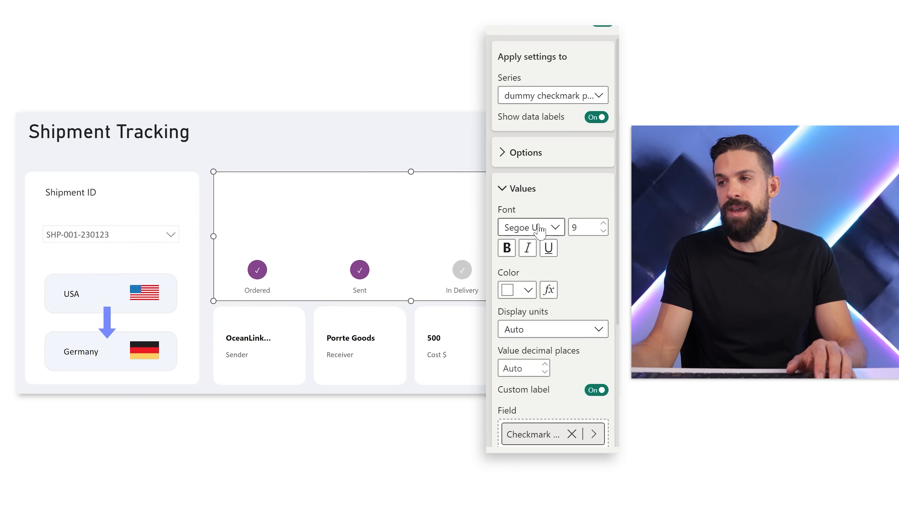
left_click(526, 191)
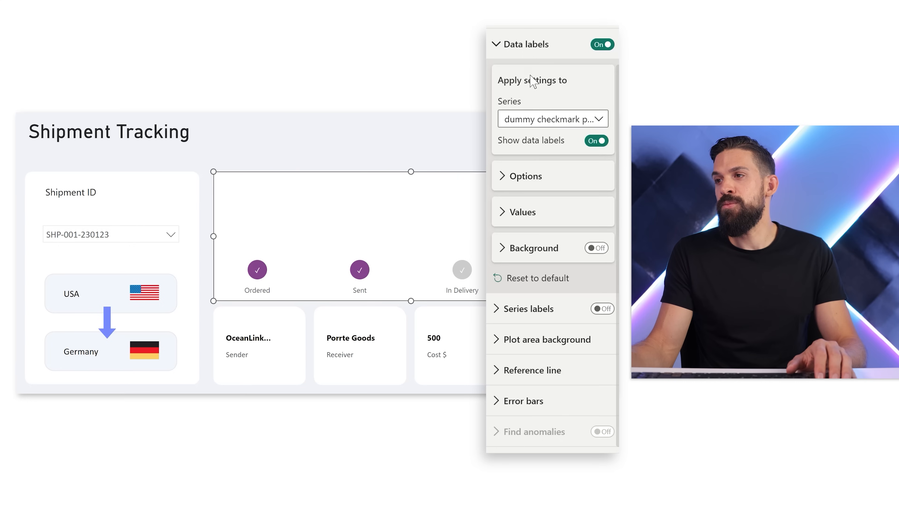
left_click(528, 58)
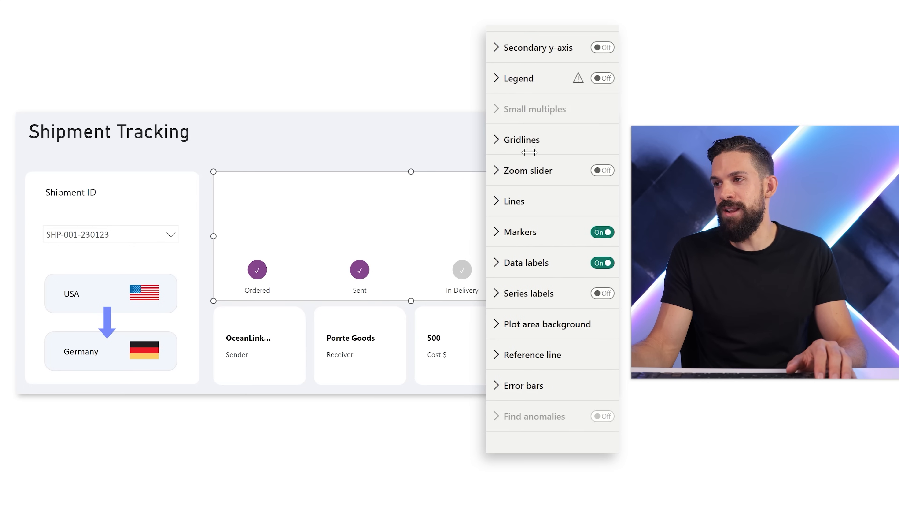
Set the line stroke width of the Dummy and Dummy Line Highlight series to 3 px
left_click(527, 212)
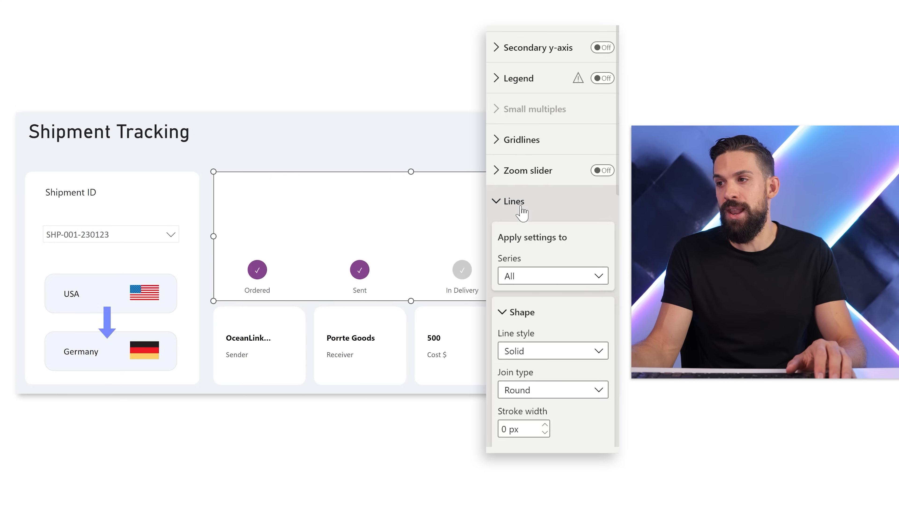
scroll(522, 212, "down", 4)
left_click(540, 117)
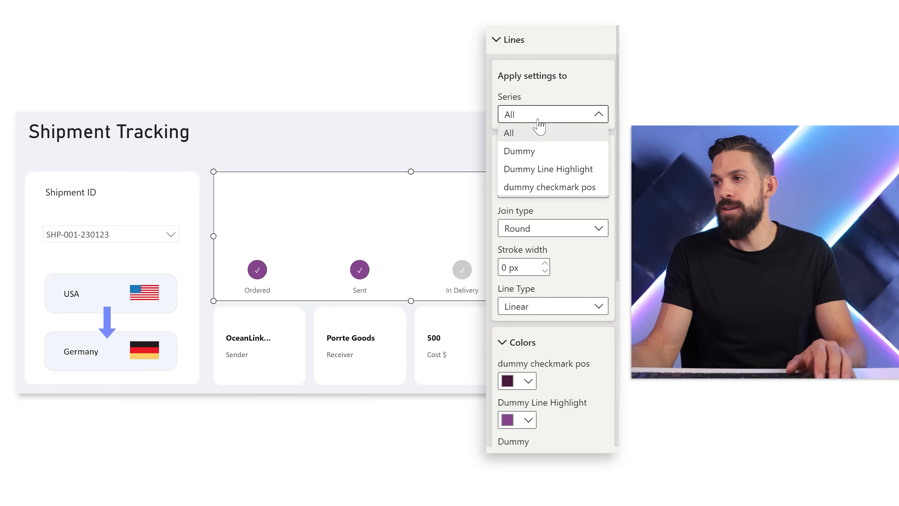
left_click(558, 159)
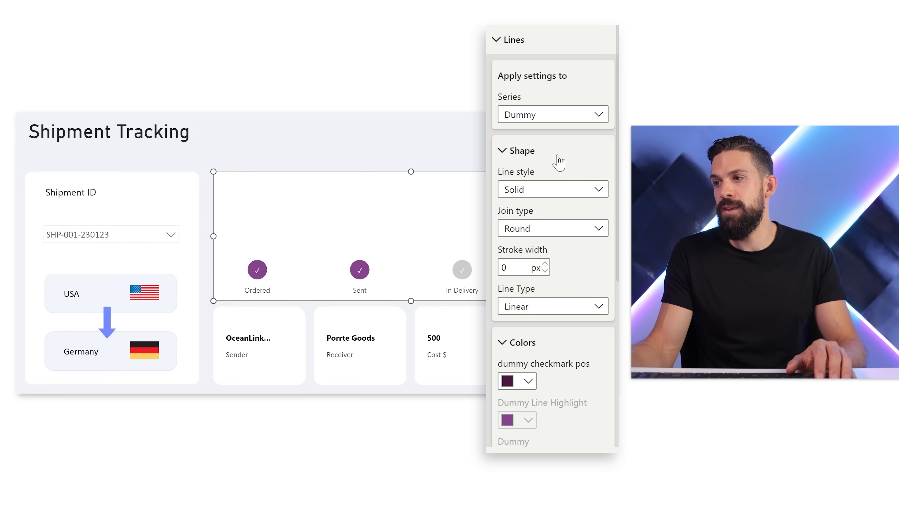
left_click(545, 264)
left_click(545, 264)
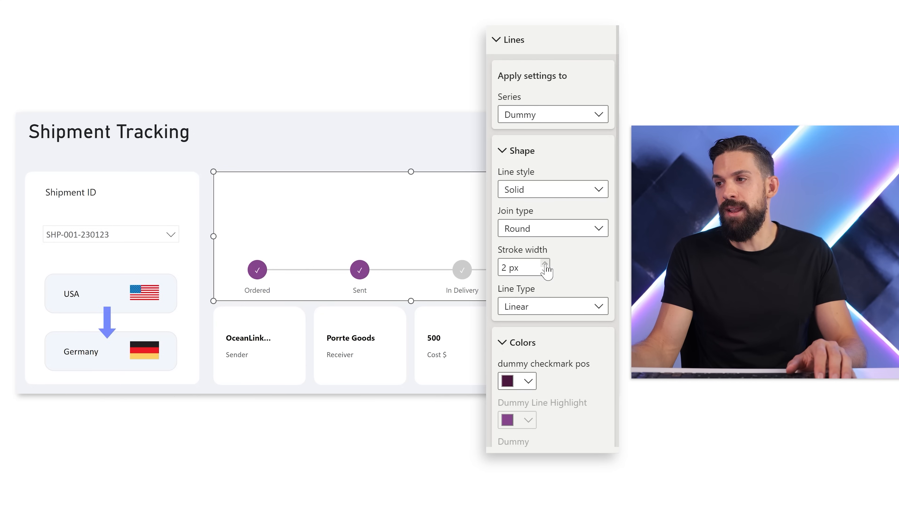
left_click(545, 264)
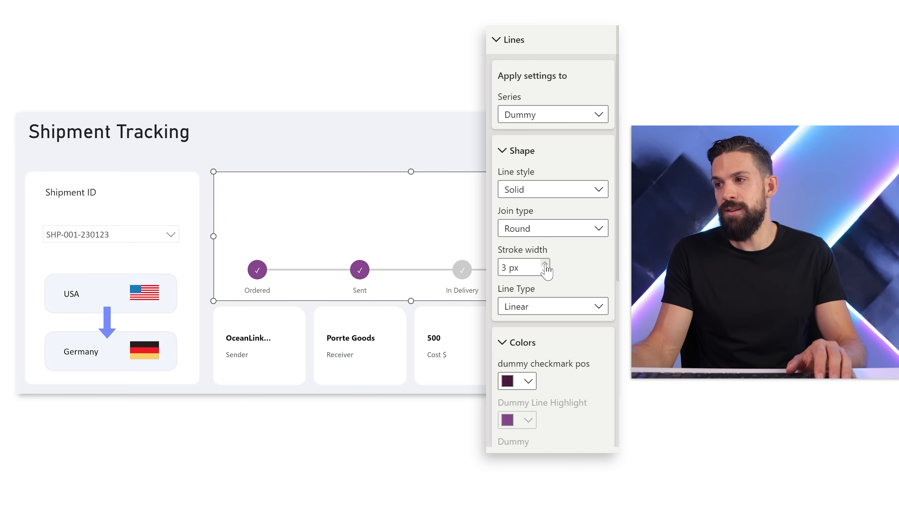
left_click(554, 119)
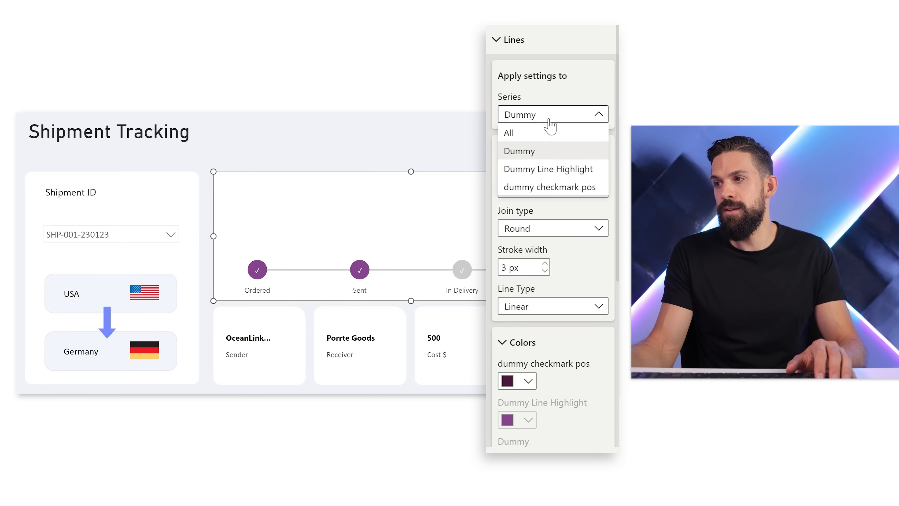
left_click(563, 174)
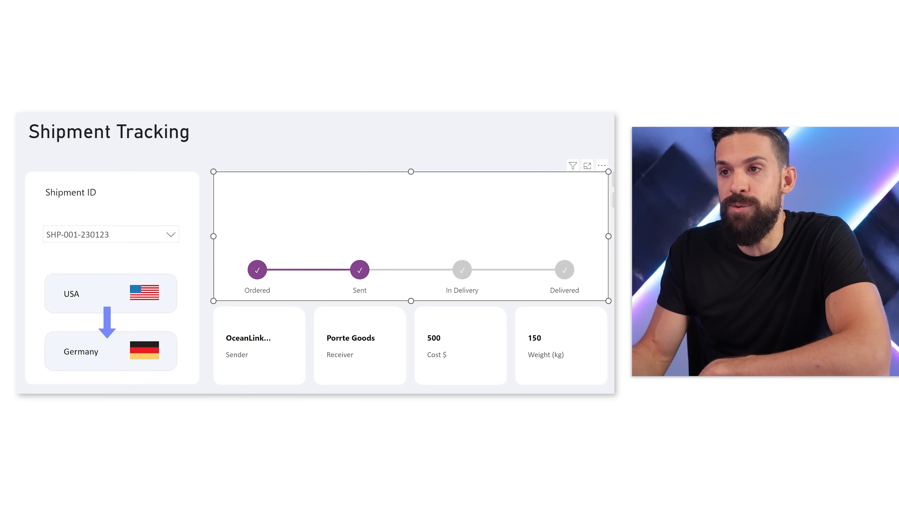
Shorten the line chart to a height of about 209 and set its padding to 20 px at the bottom and 0 px elsewhere
left_click_drag(412, 290, 413, 289)
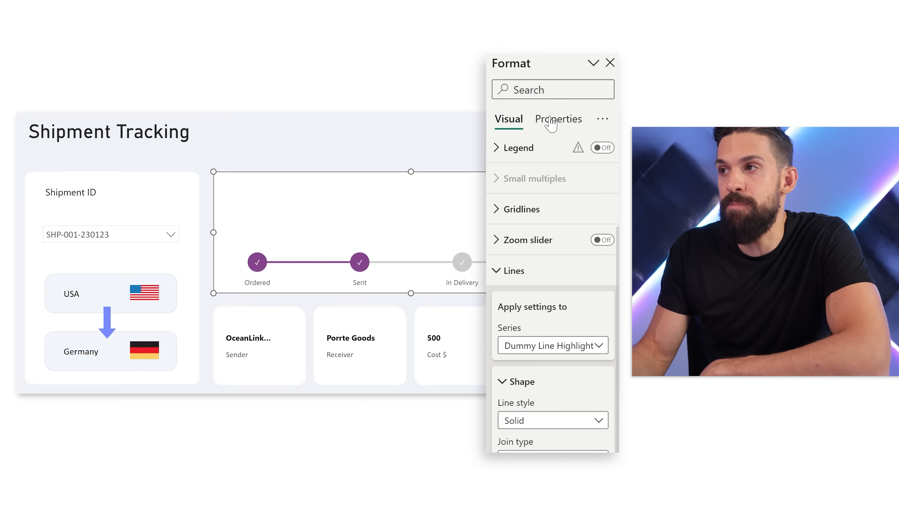
left_click(551, 123)
left_click(517, 124)
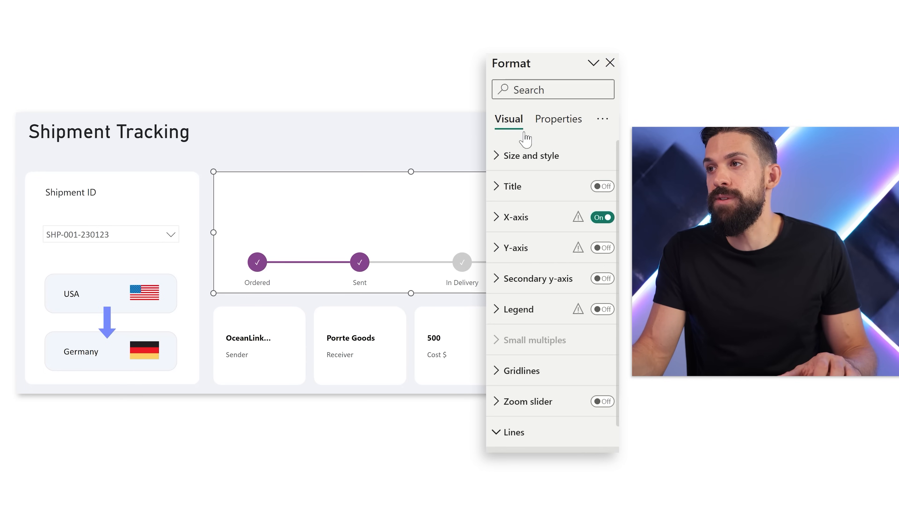
left_click(528, 153)
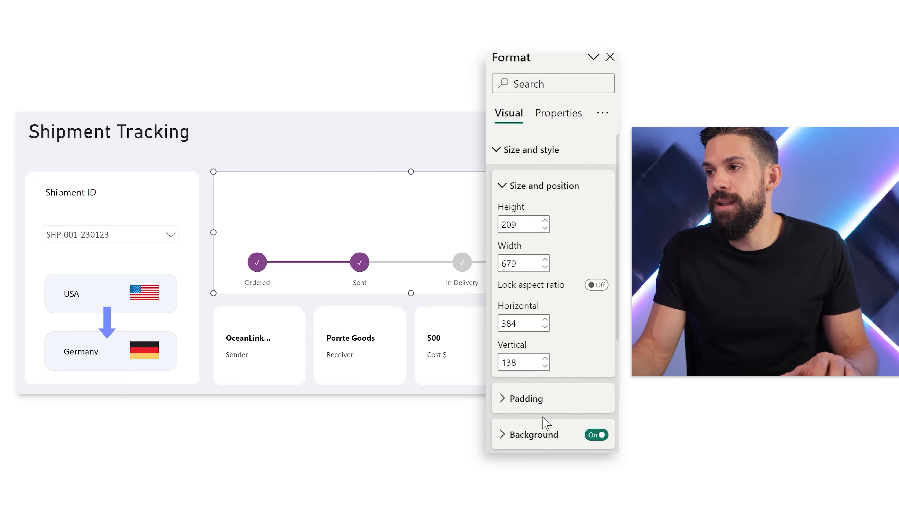
scroll(544, 419, "down", 2)
left_click(538, 356)
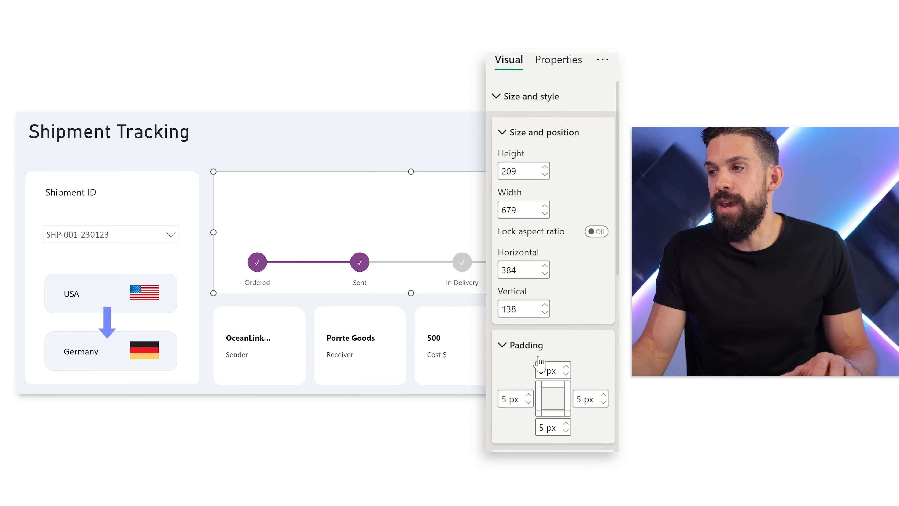
double_click(509, 398)
type("0")
double_click(542, 370)
type("0")
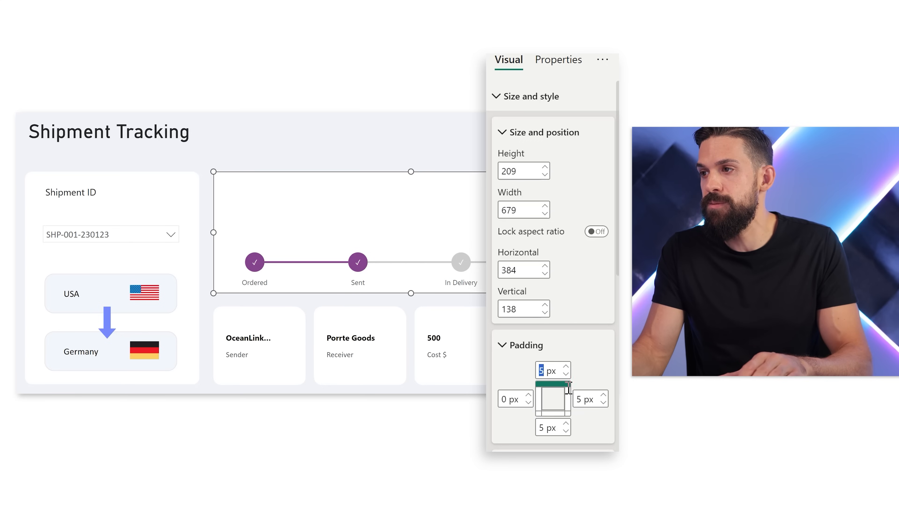
double_click(579, 398)
type("0")
type("20")
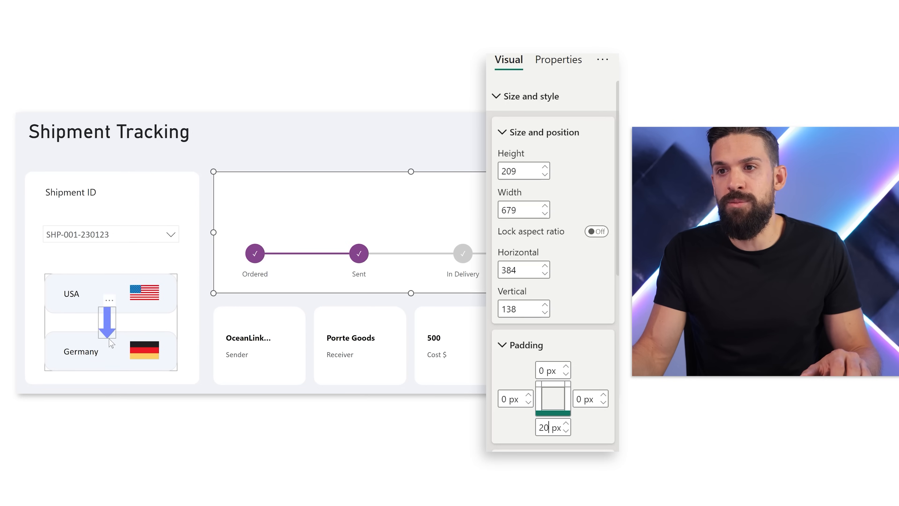
left_click(534, 134)
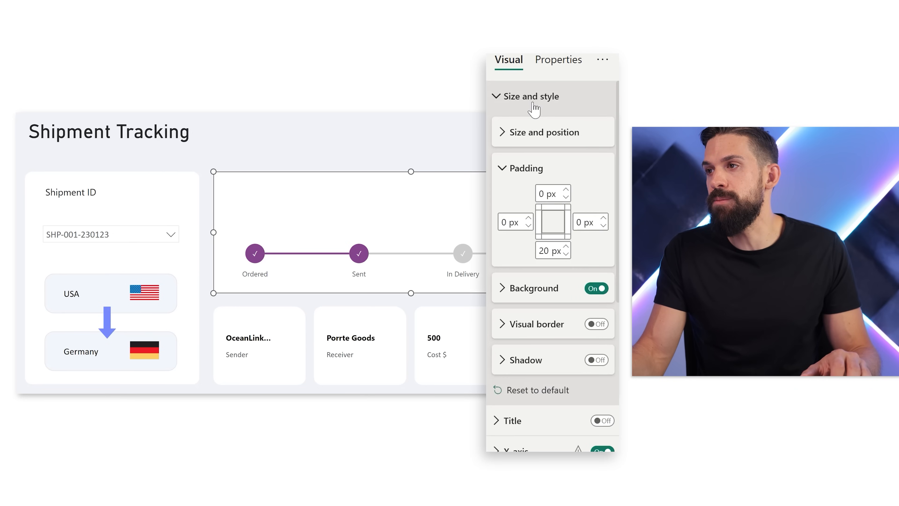
left_click(513, 96)
Change the line colour of the Dummy Line Highlight series to a custom medium blue, matching the arrow between the countries
scroll(519, 381, "down", 8)
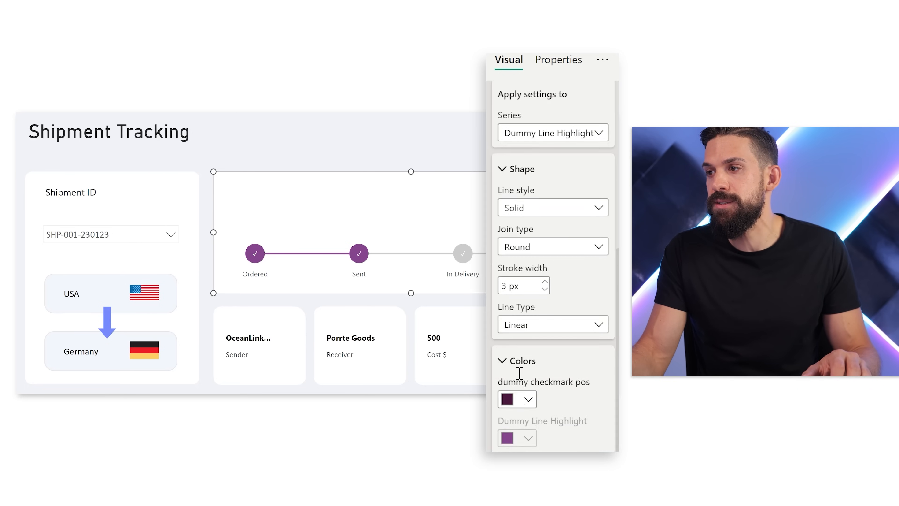
scroll(531, 220, "up", 2)
left_click(538, 205)
left_click(536, 222)
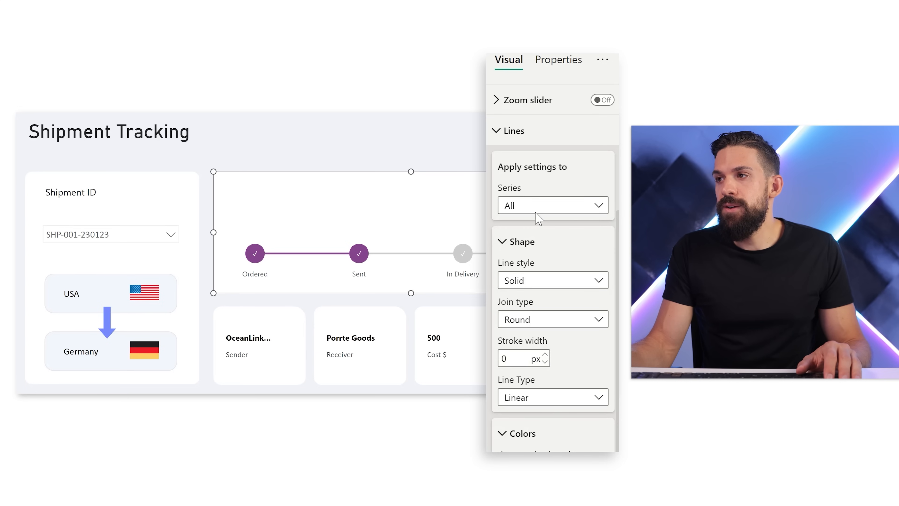
scroll(527, 429, "down", 3)
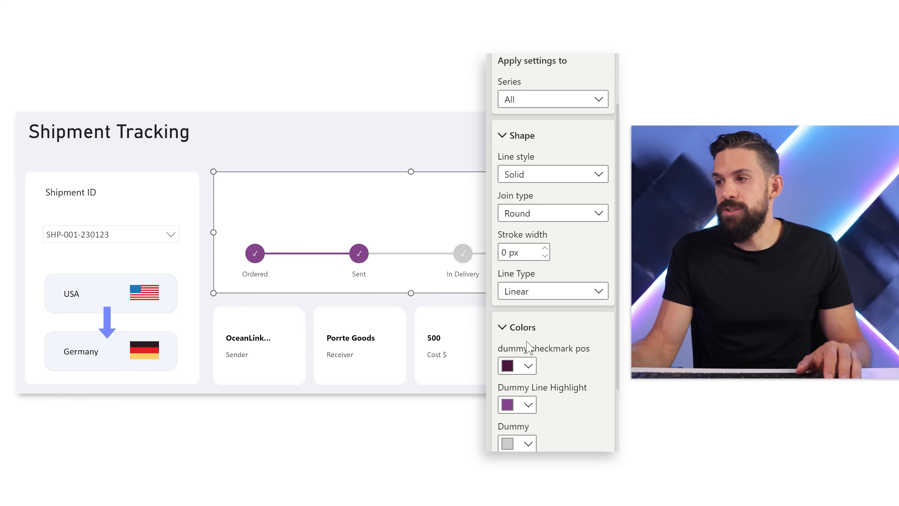
left_click(528, 406)
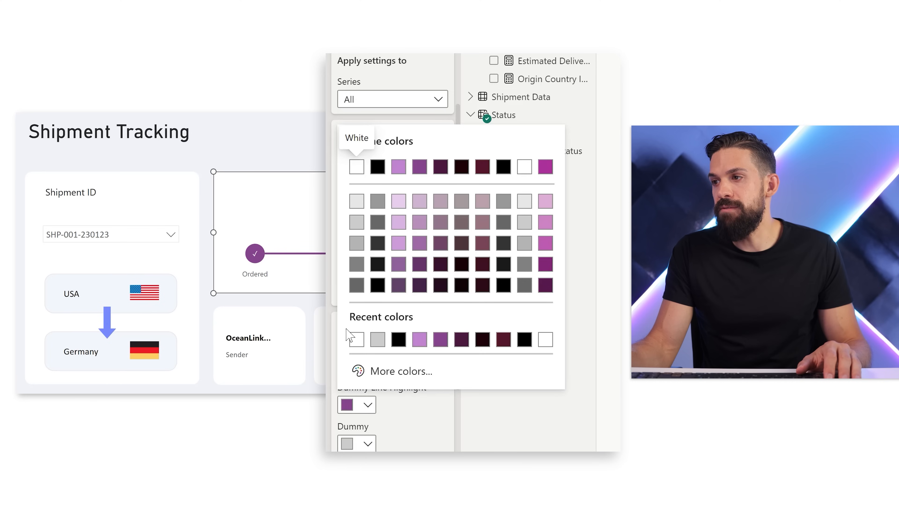
left_click(367, 371)
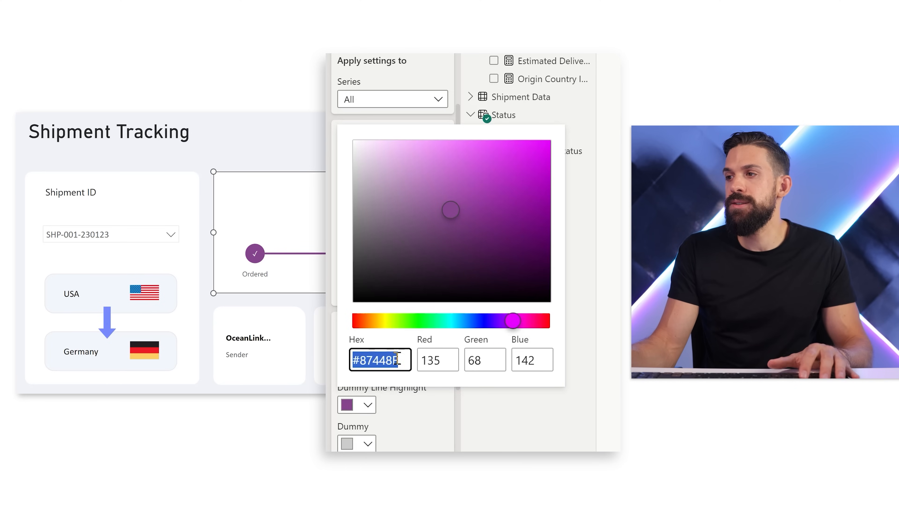
left_click(476, 320)
left_click_drag(454, 208, 448, 170)
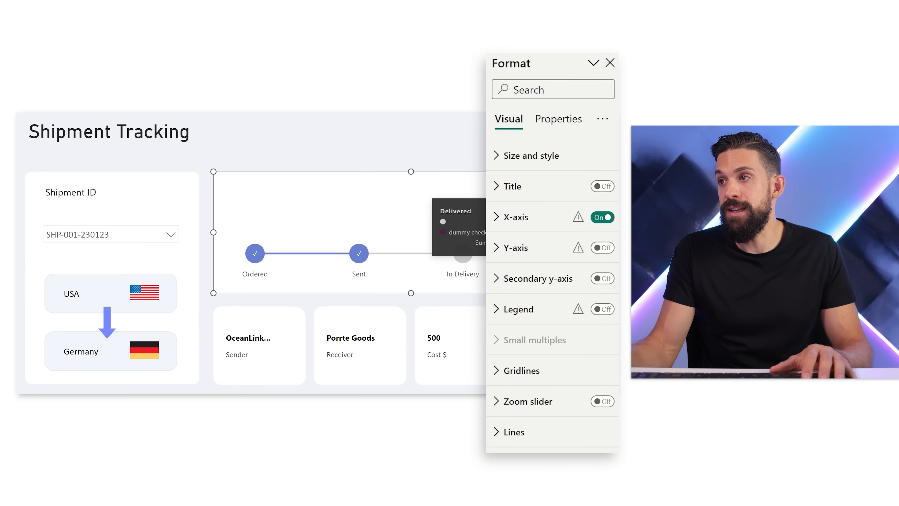
Add a white visual border with rounded corners to the line chart
left_click(524, 157)
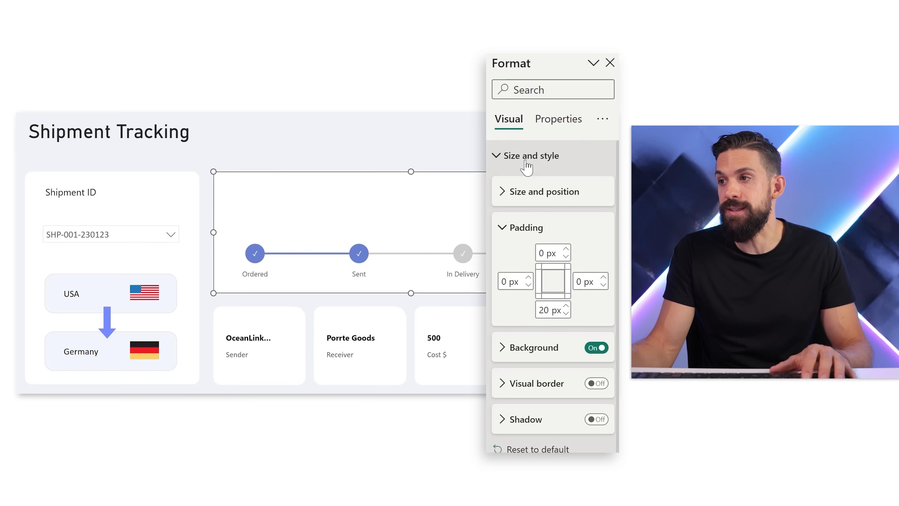
left_click(592, 383)
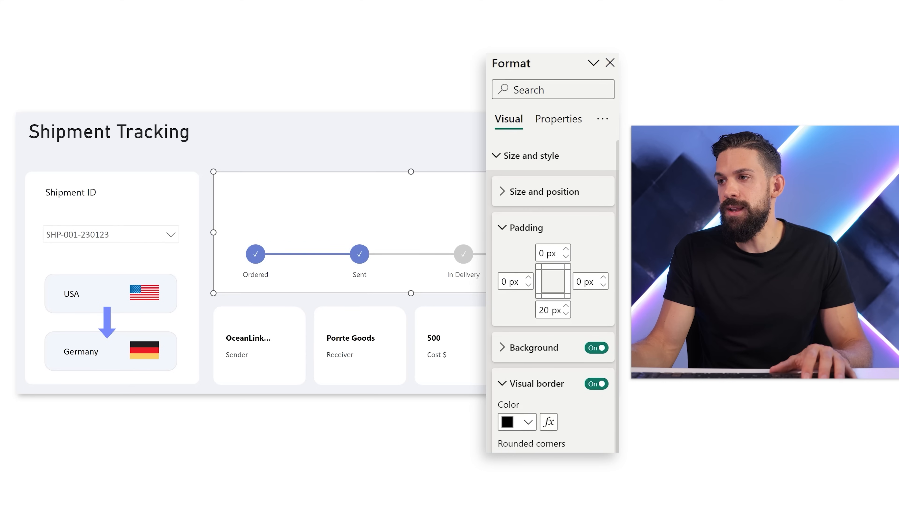
scroll(520, 372, "down", 2)
left_click(528, 362)
left_click(353, 125)
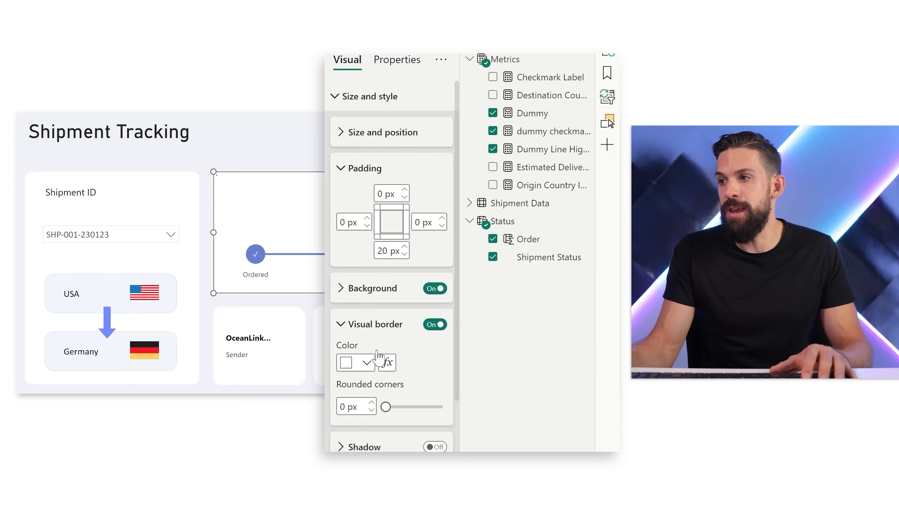
left_click(370, 402)
left_click(371, 402)
left_click(370, 403)
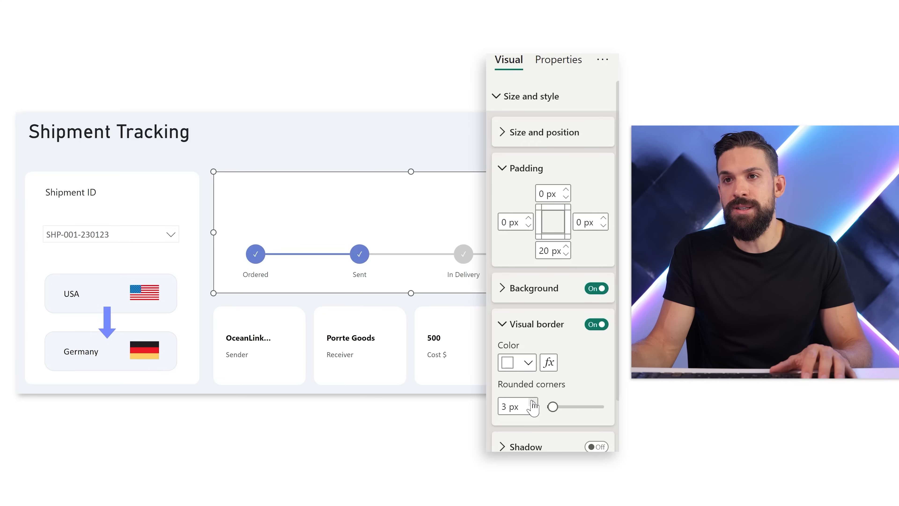
left_click_drag(552, 406, 558, 407)
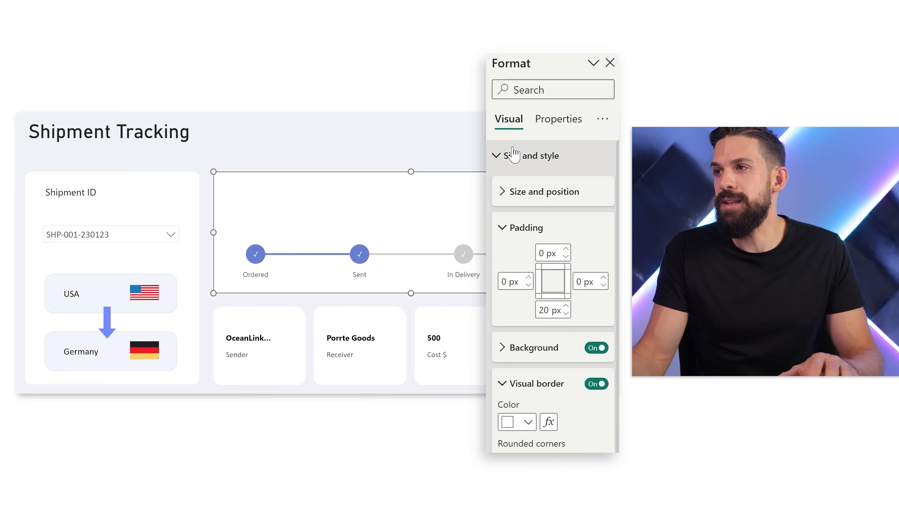
left_click(519, 153)
Make the x-axis status labels bold with a font size of 8
left_click(524, 219)
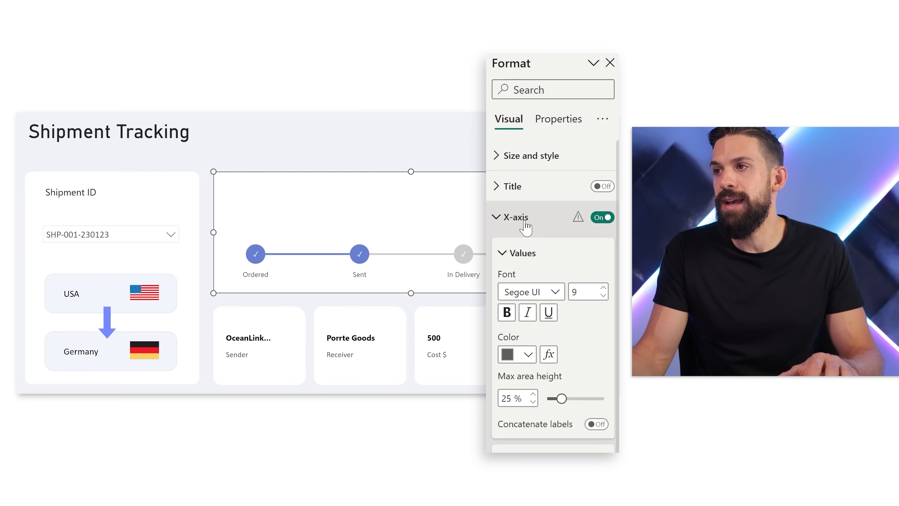
left_click(507, 312)
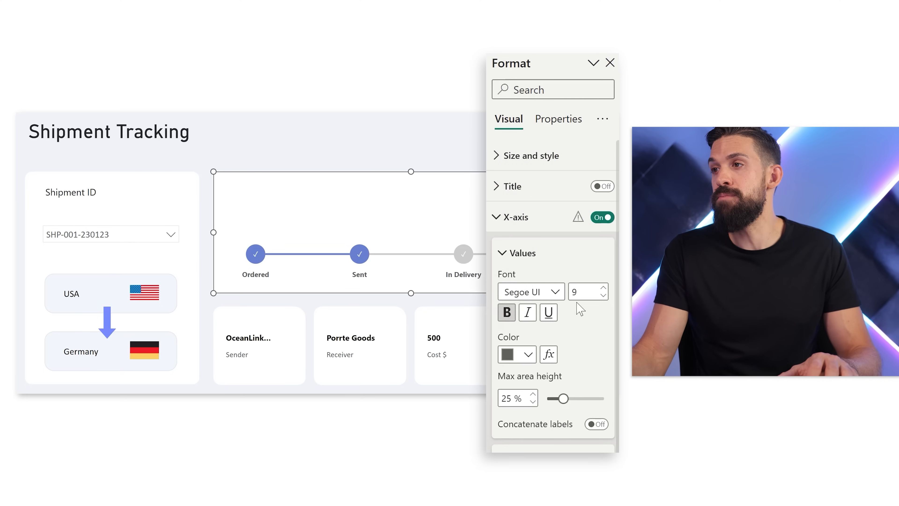
left_click(603, 295)
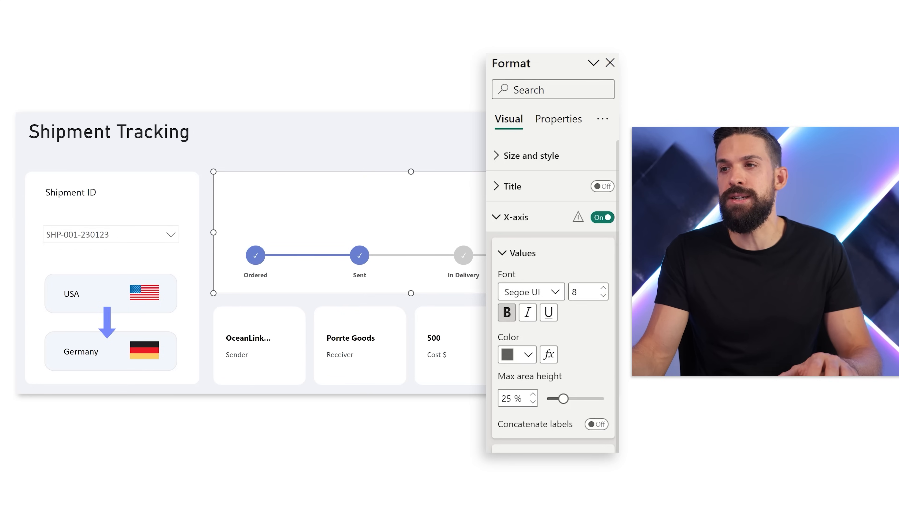